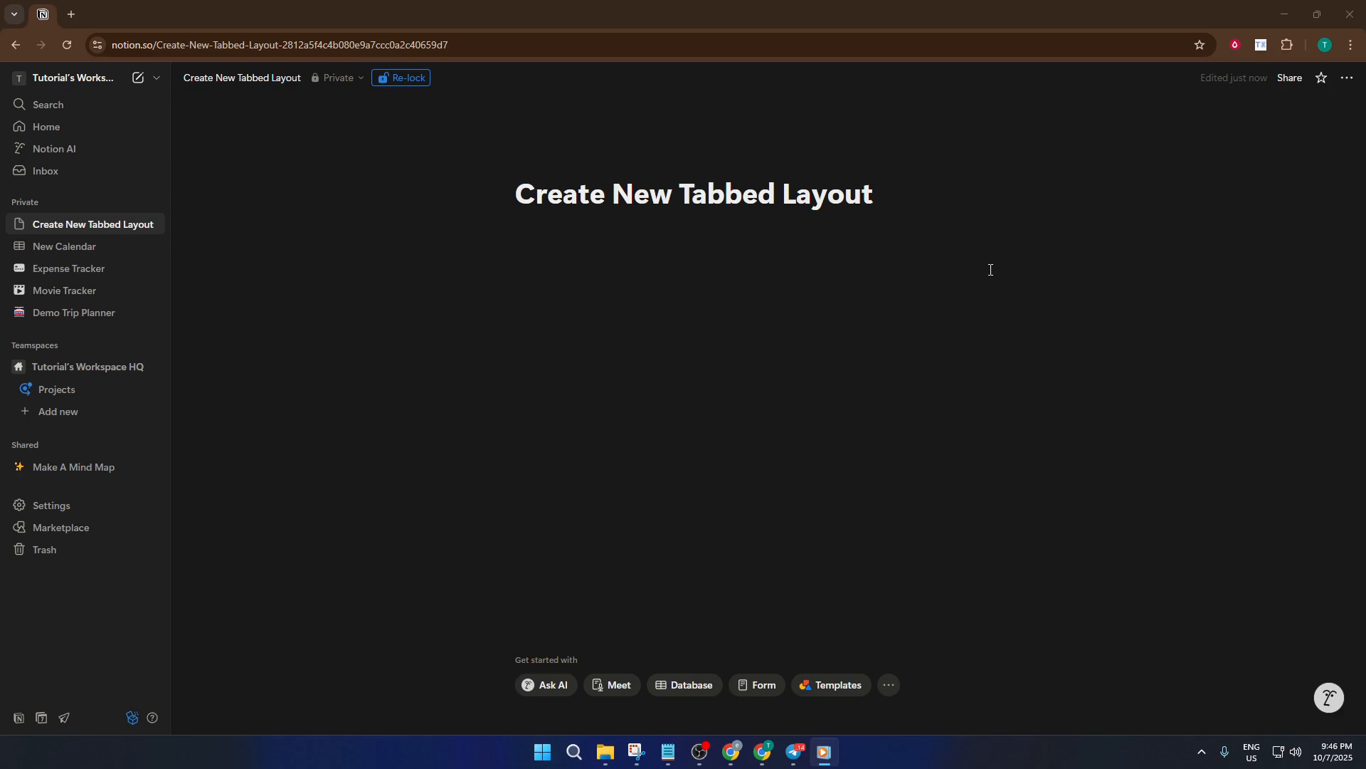
Insert a gallery view database on the page and title it New Tabbed Layout.
click(739, 286)
text(/gall)
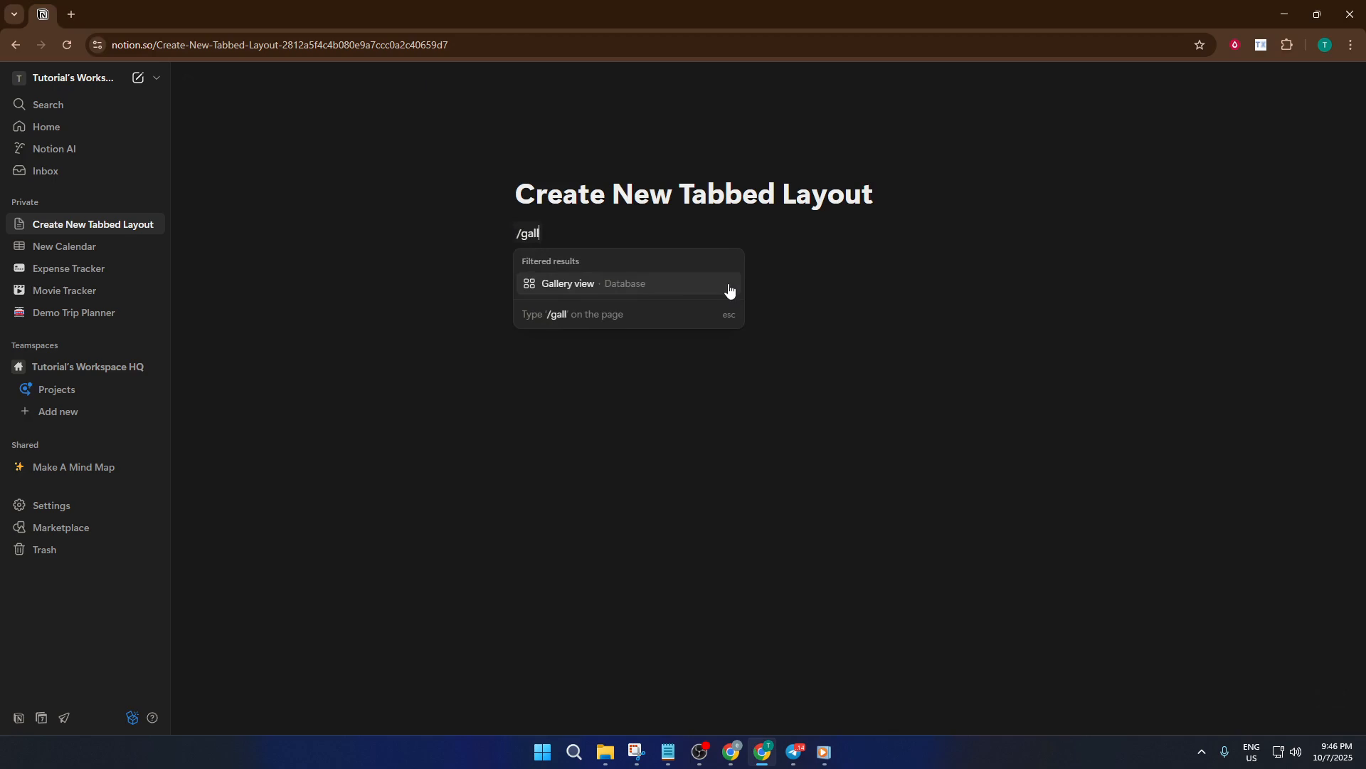
click(728, 285)
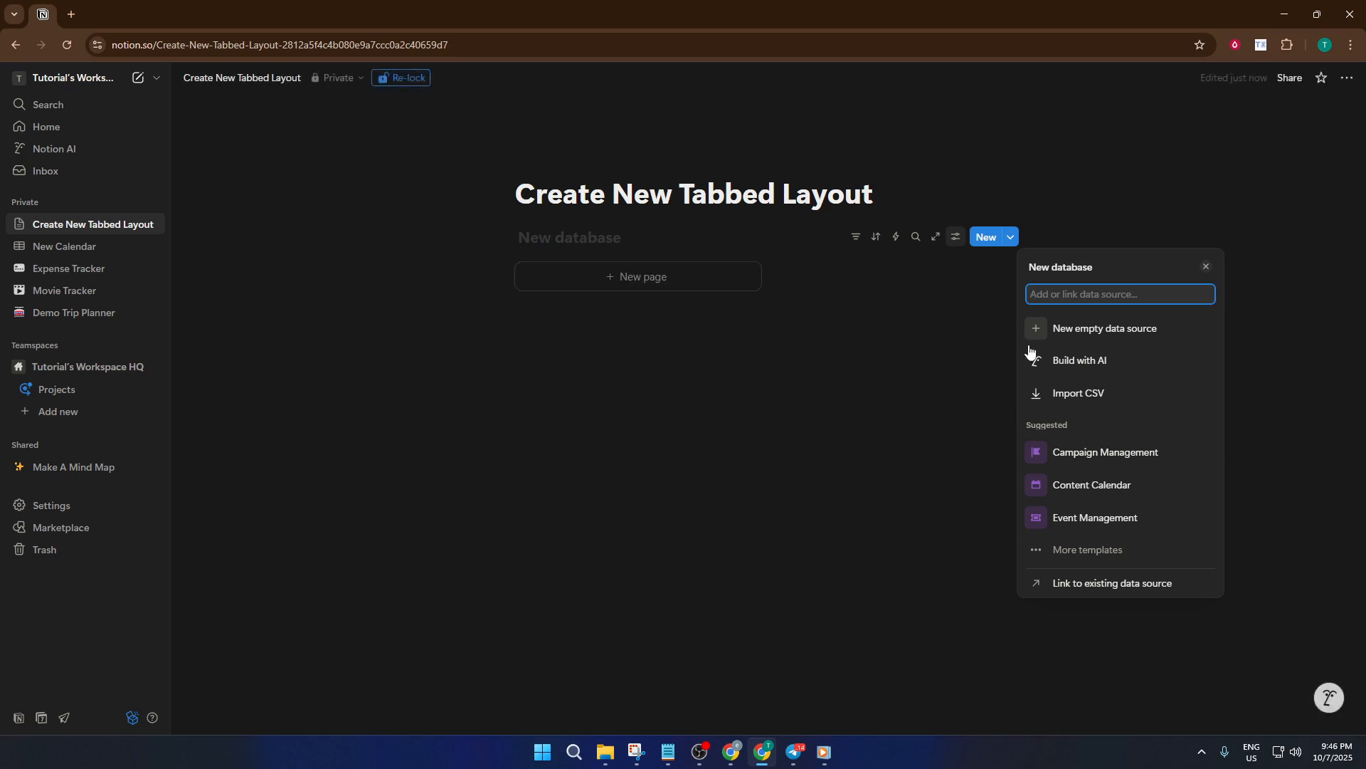
click(843, 445)
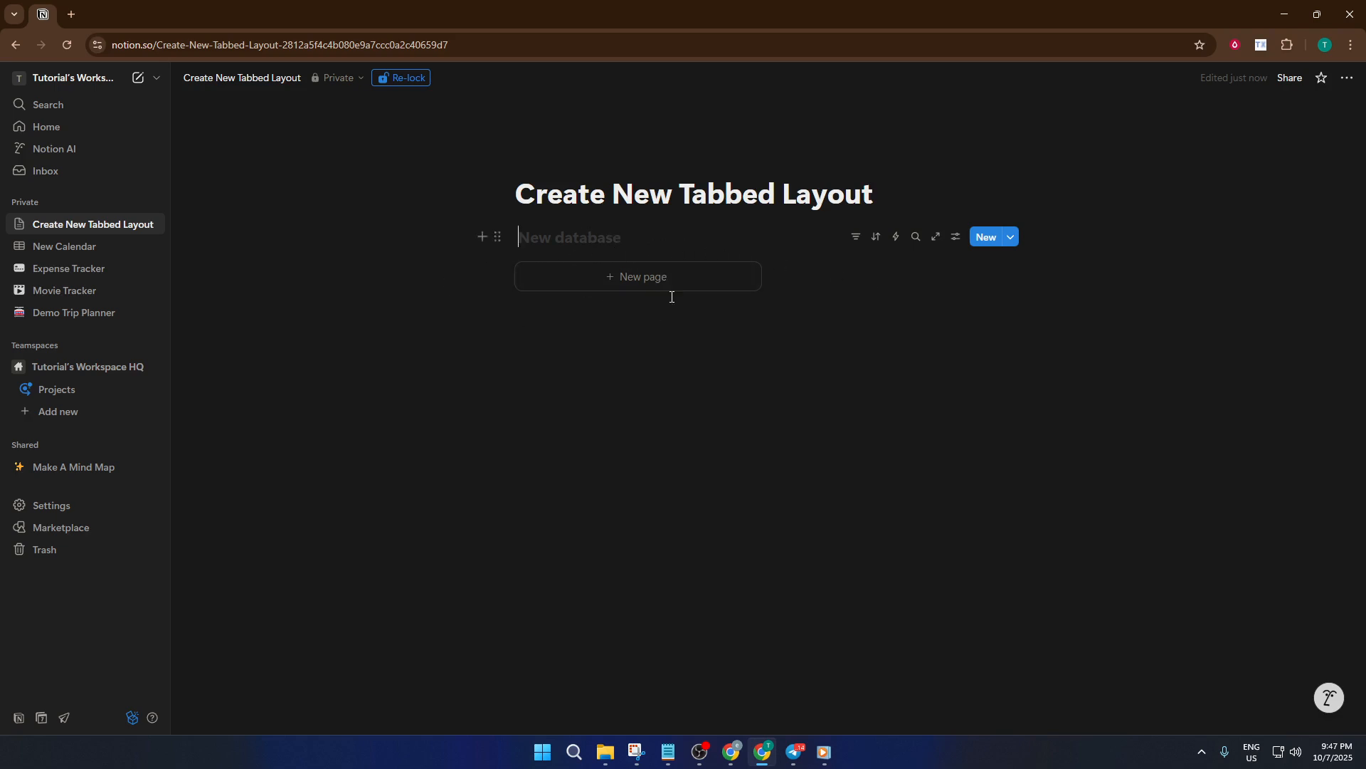
text(New)
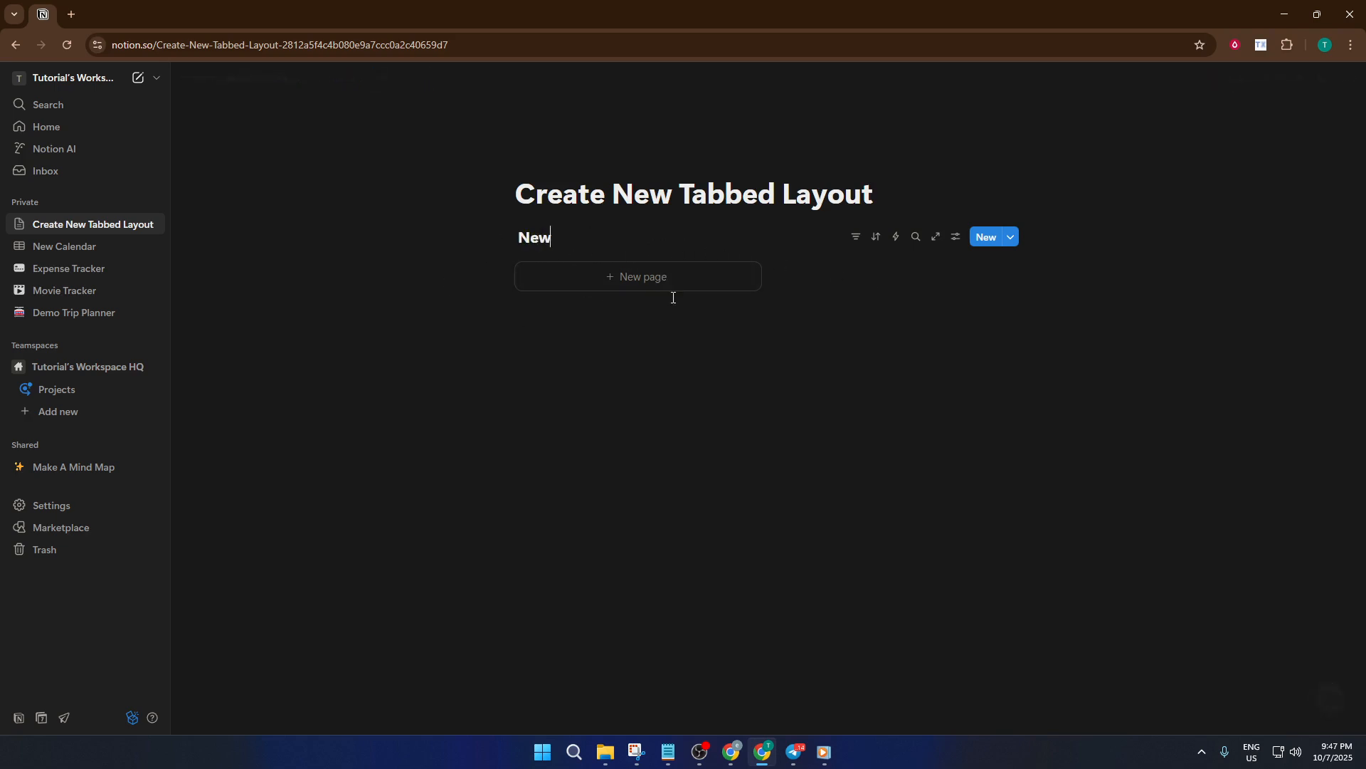
text( Tabbed Layout)
Create a new page in the gallery and give it a cover image and a random emoji icon.
click(671, 284)
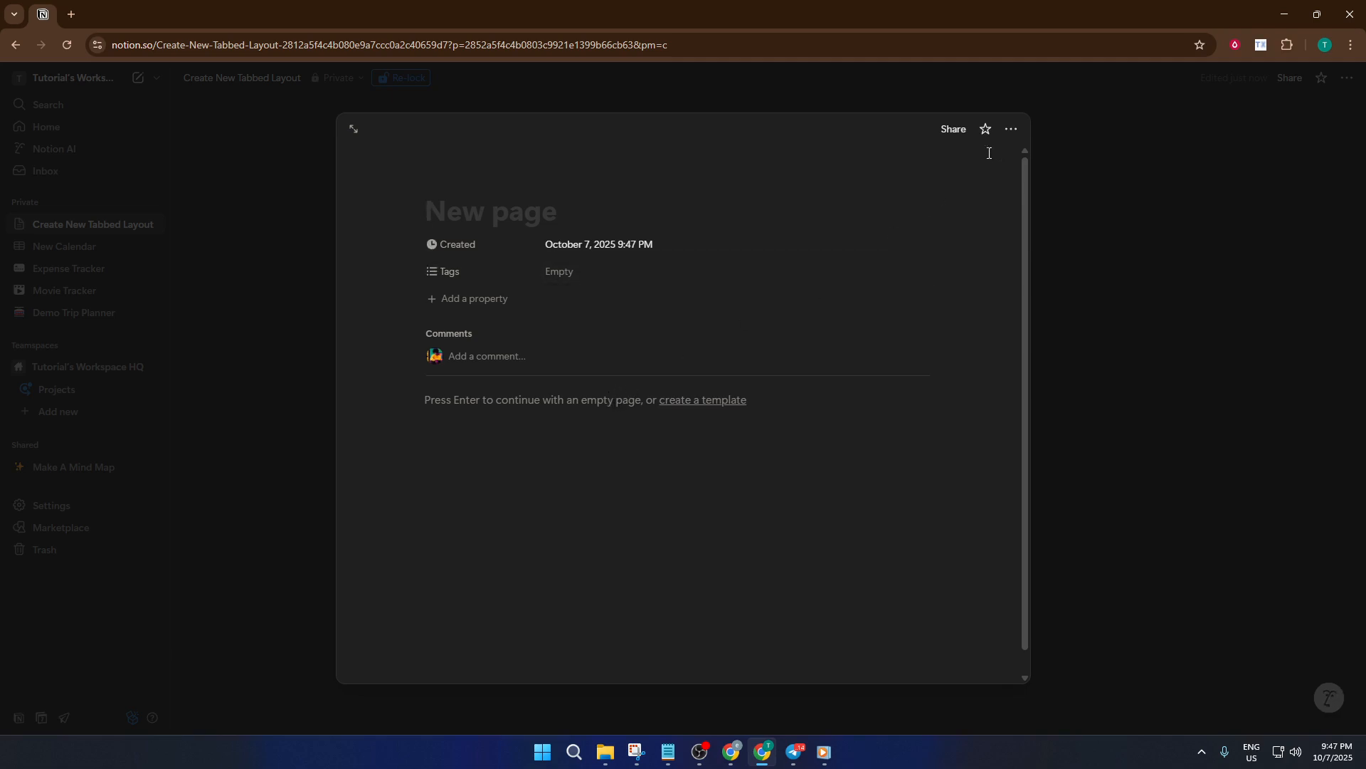
click(515, 176)
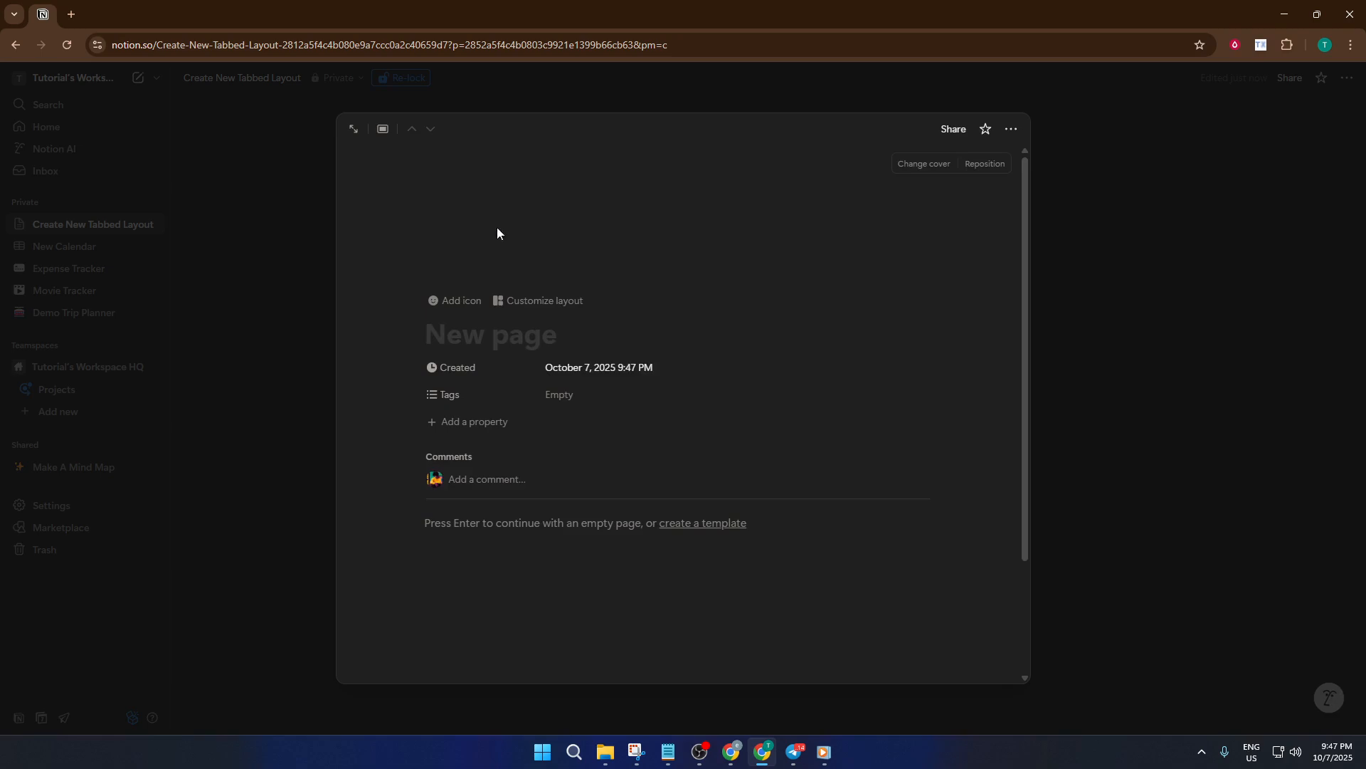
click(469, 308)
click(463, 306)
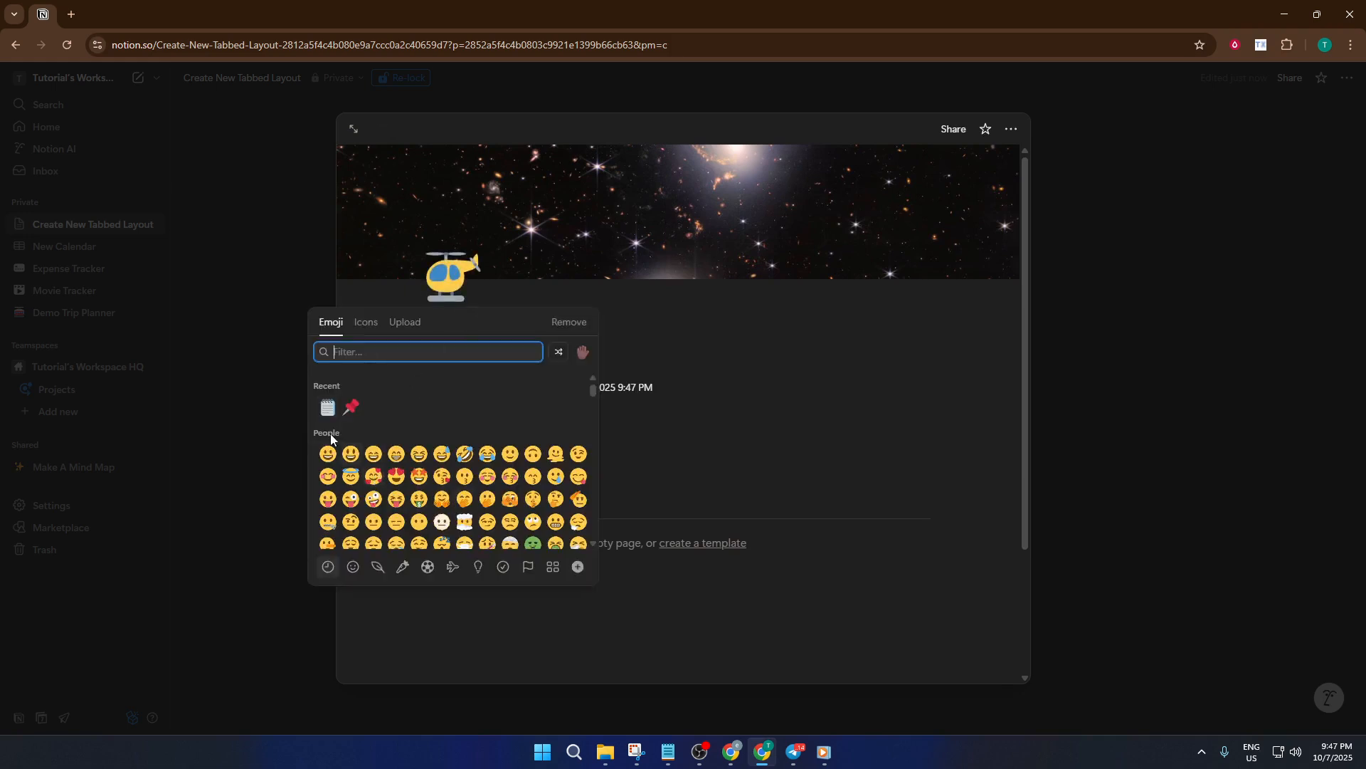
scroll(324, 452, down, 1)
scroll(356, 454, down, 3)
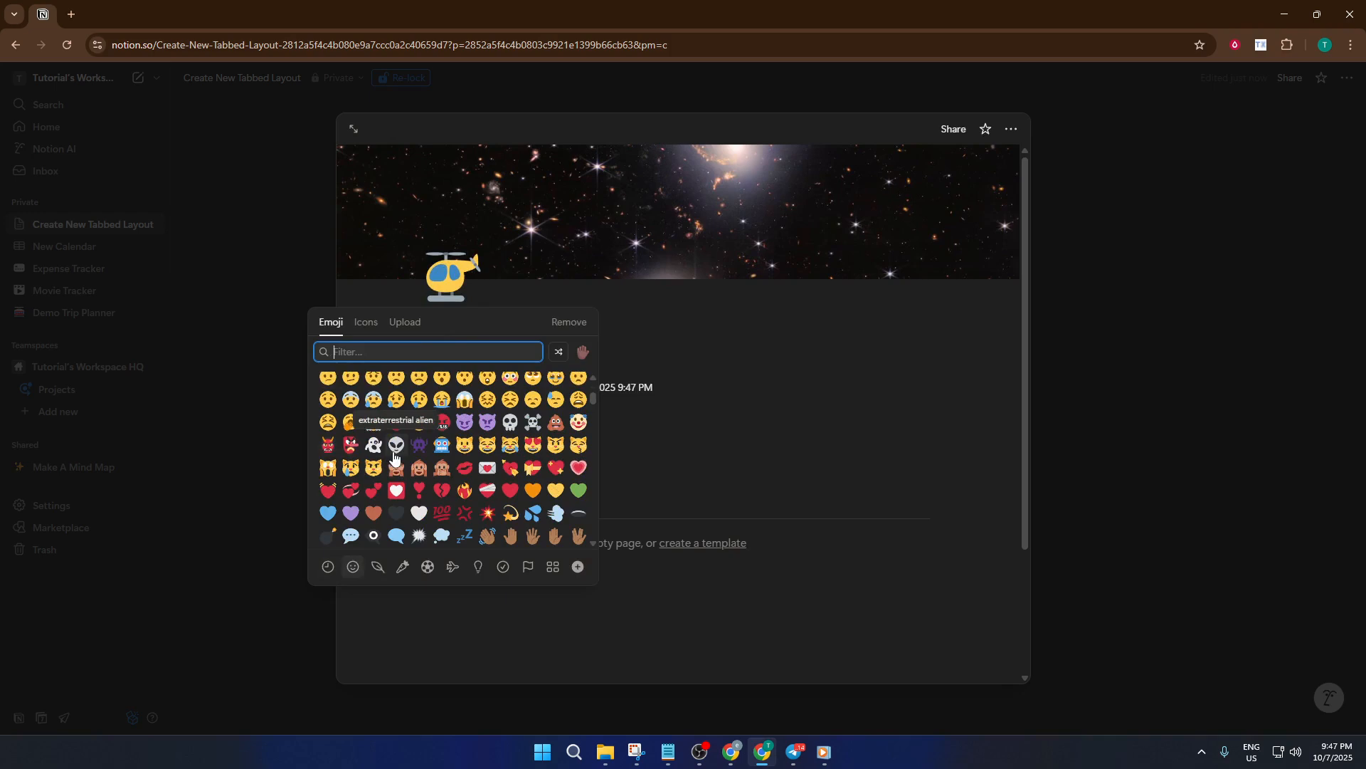
scroll(395, 456, up, 2)
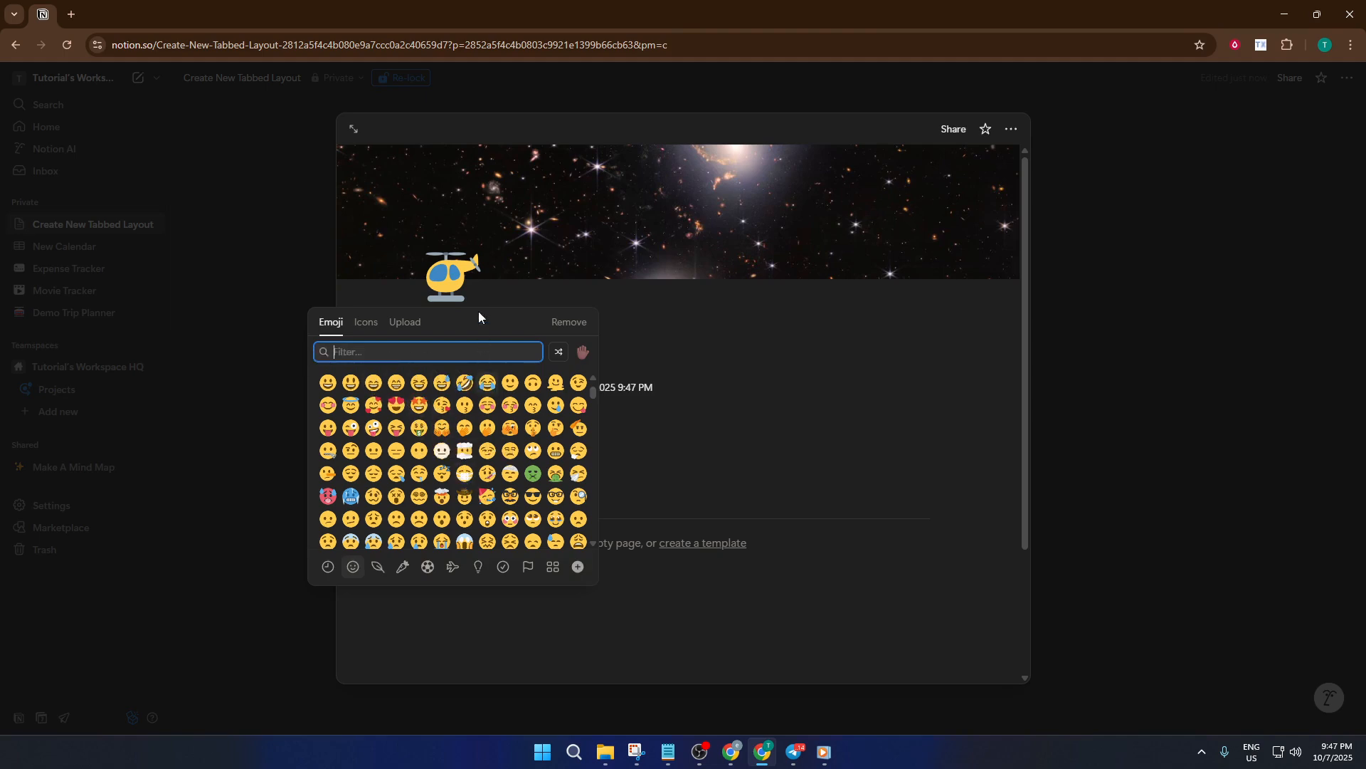
click(485, 290)
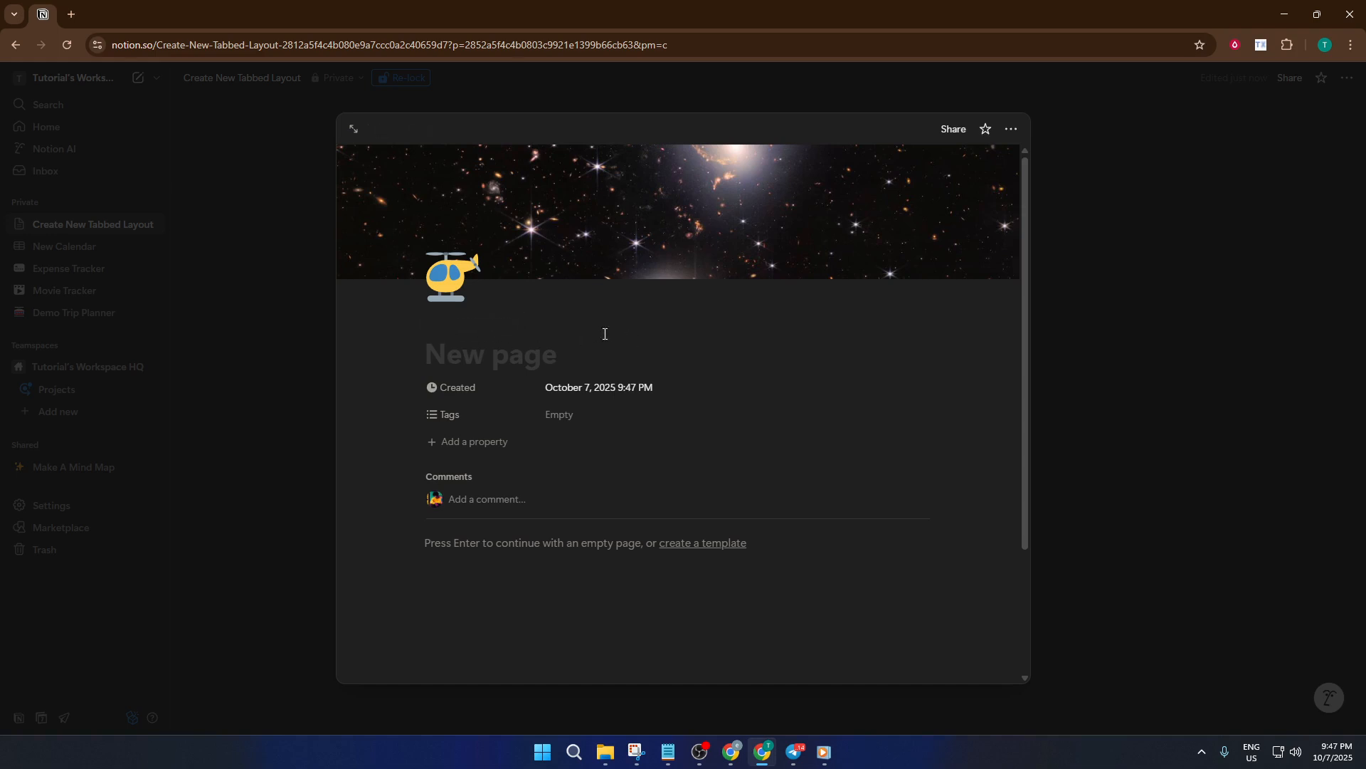
Customize the new page's layout and set its structure to Tabbed.
mouse_move(491, 329)
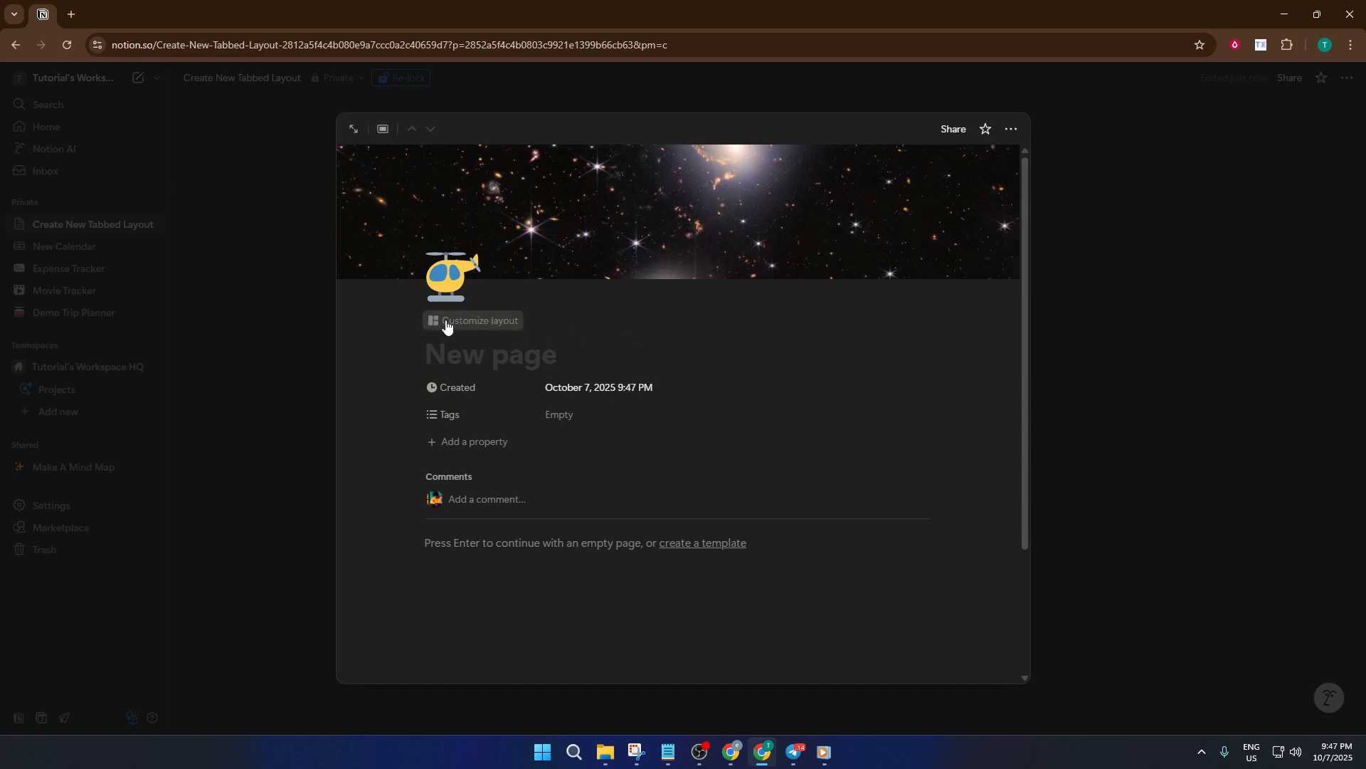
click(482, 327)
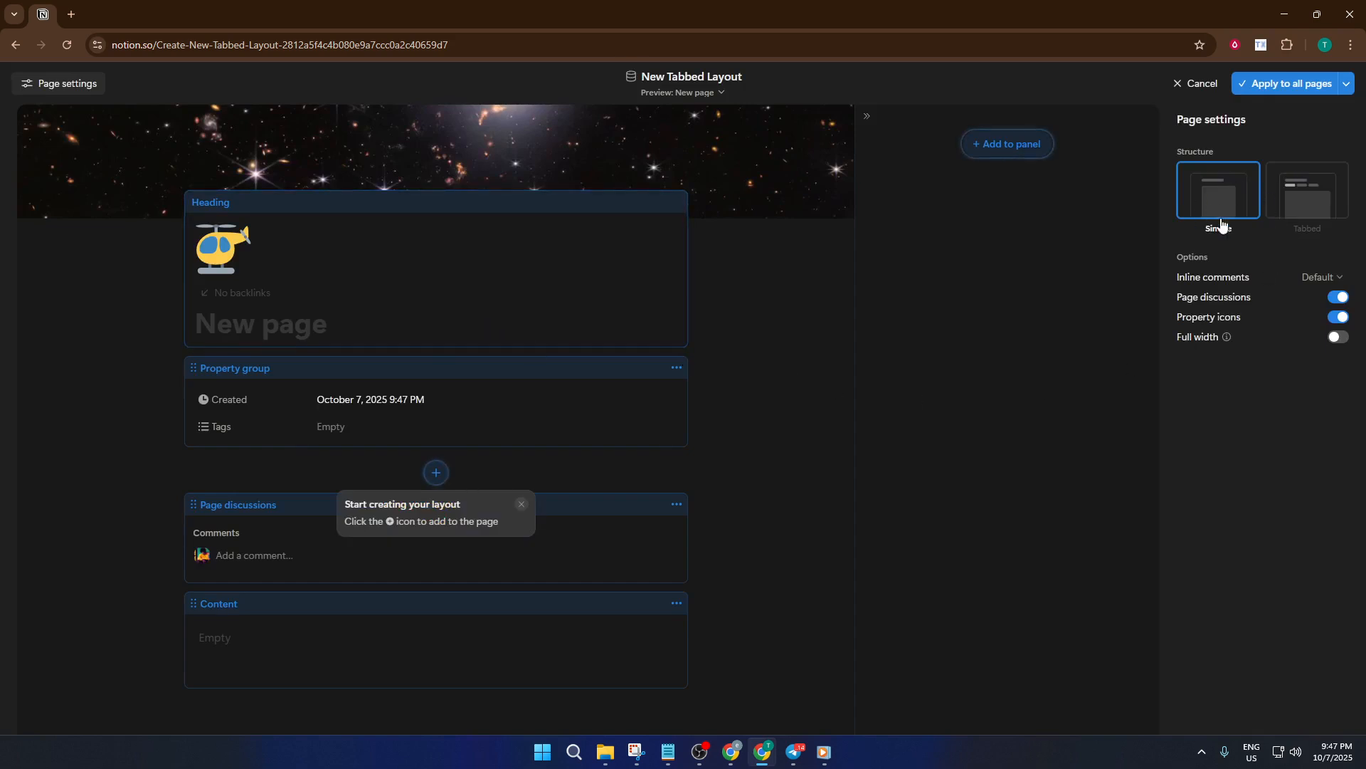
click(1301, 204)
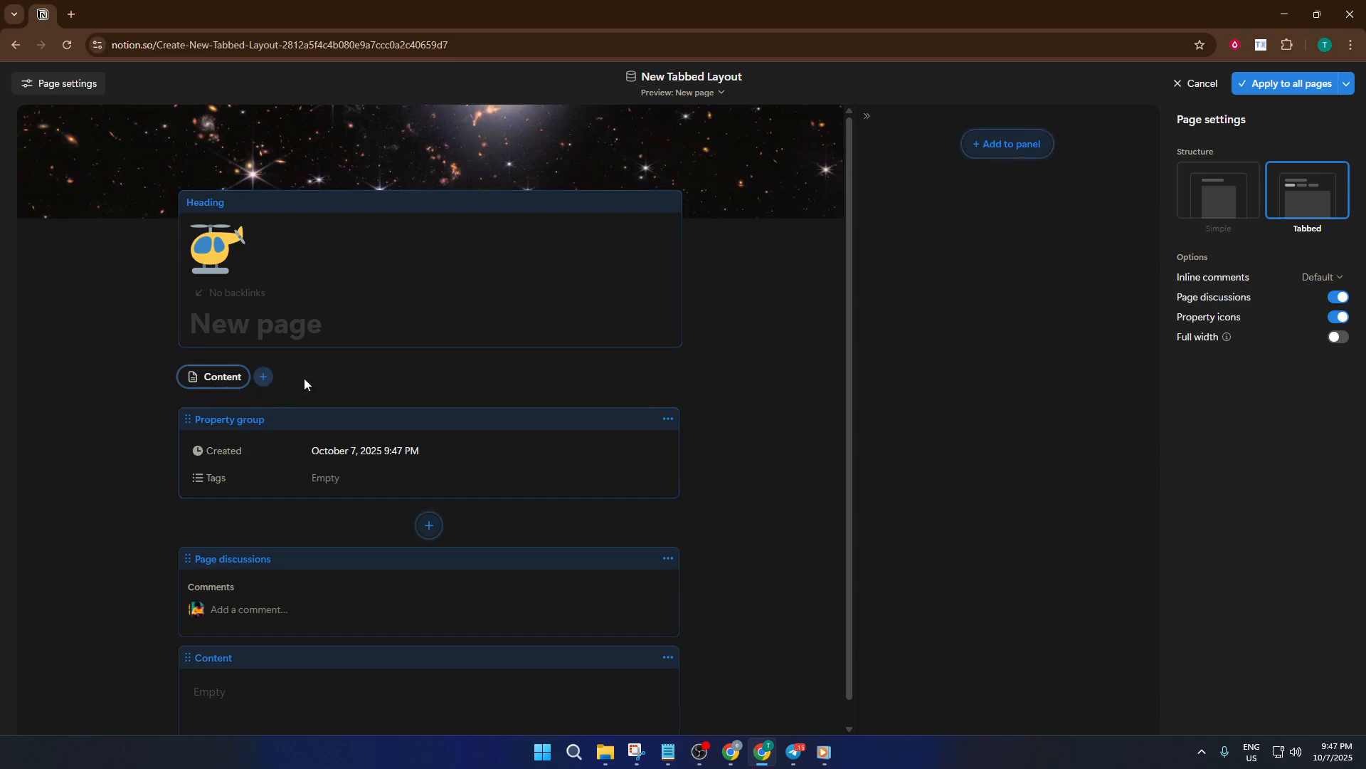
Add a tab to the layout linked to the existing Expenses data source.
click(264, 378)
click(257, 399)
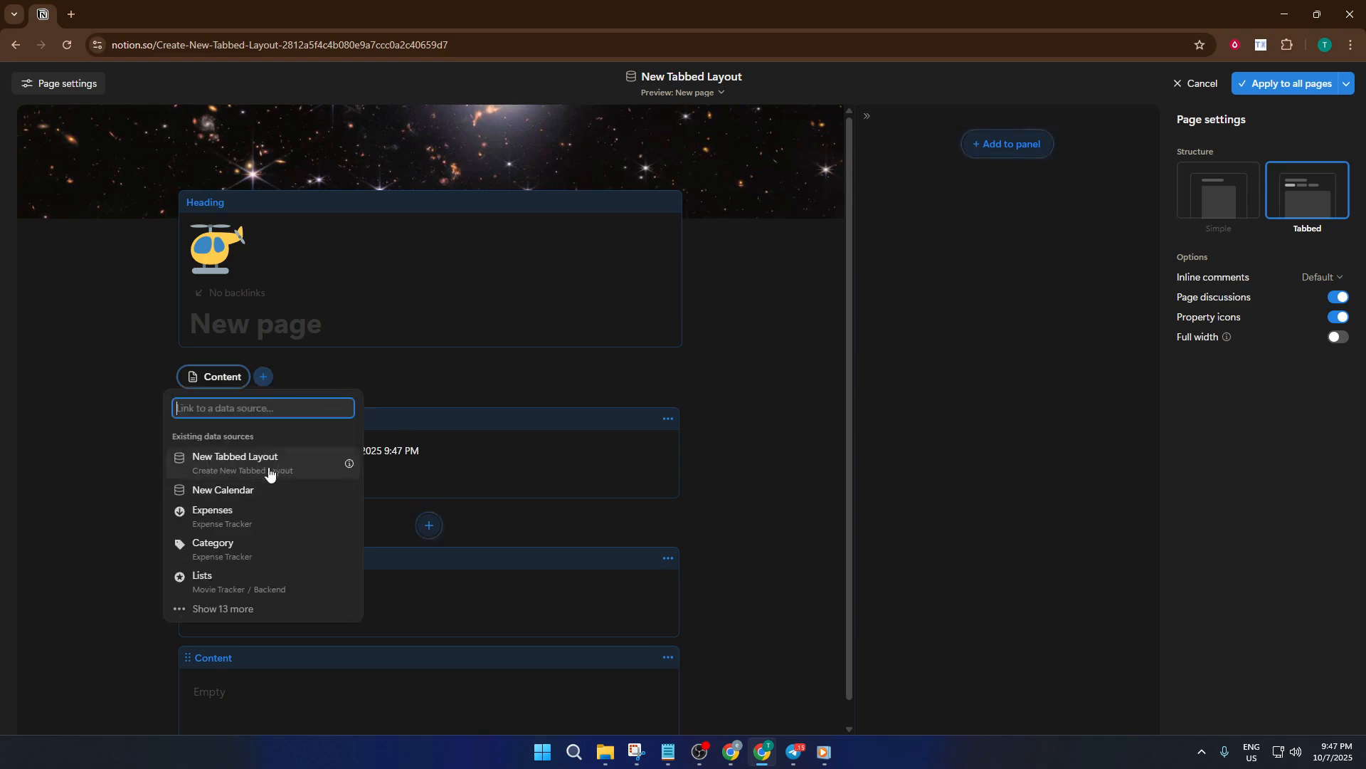
click(264, 523)
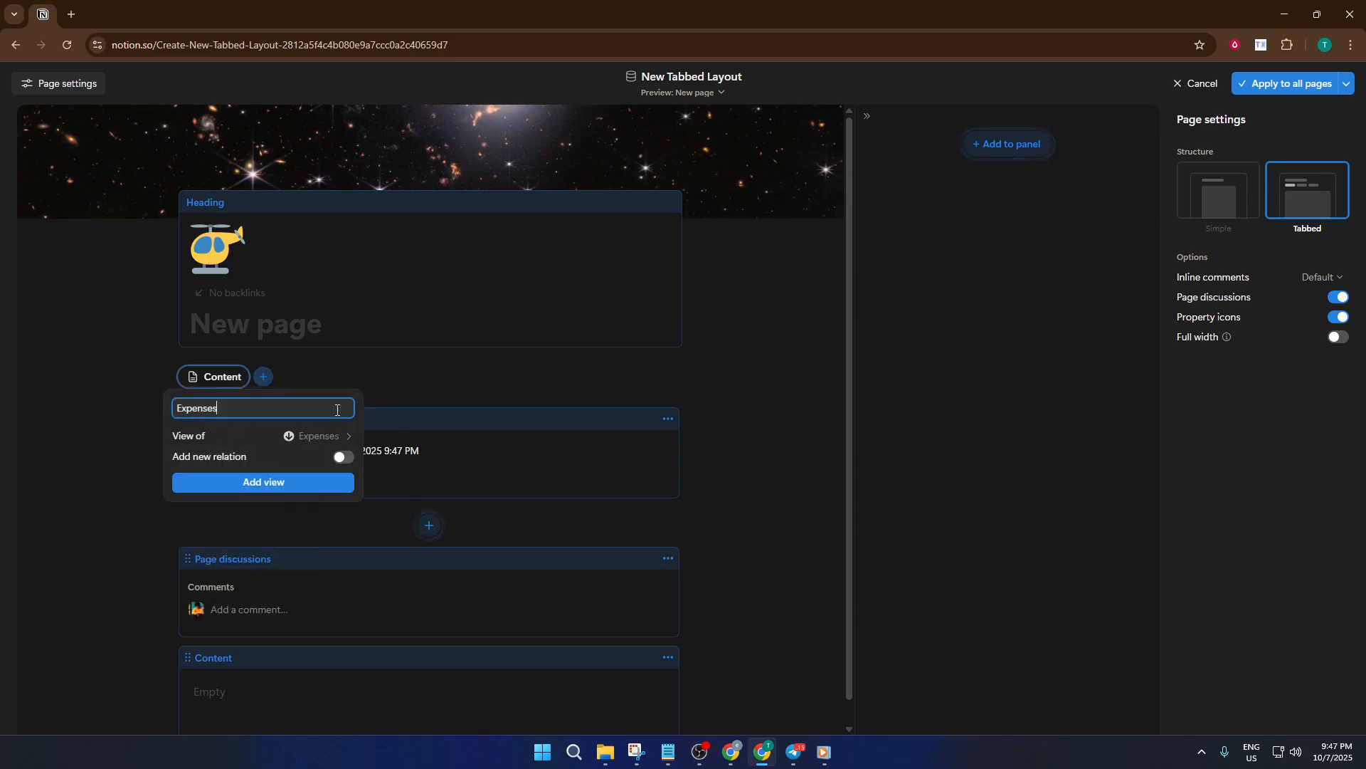
click(257, 479)
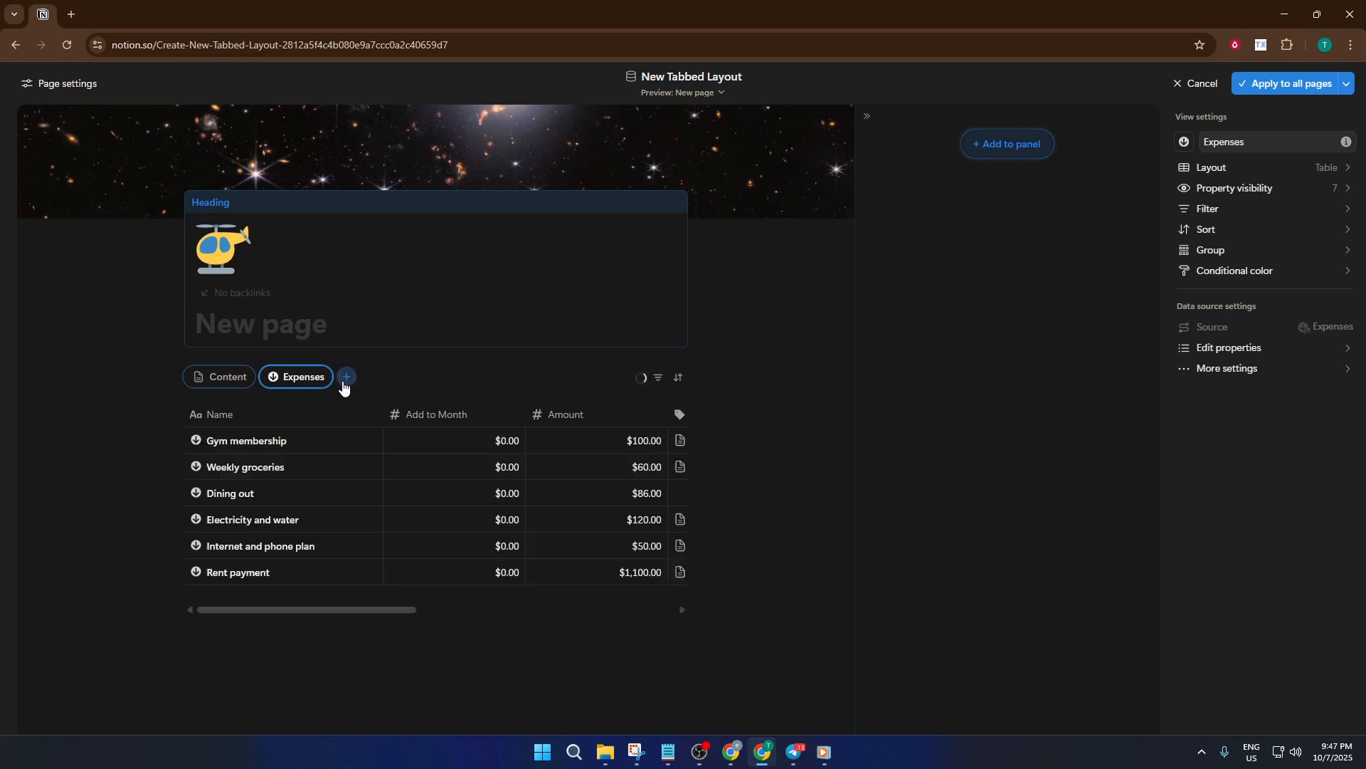
click(341, 379)
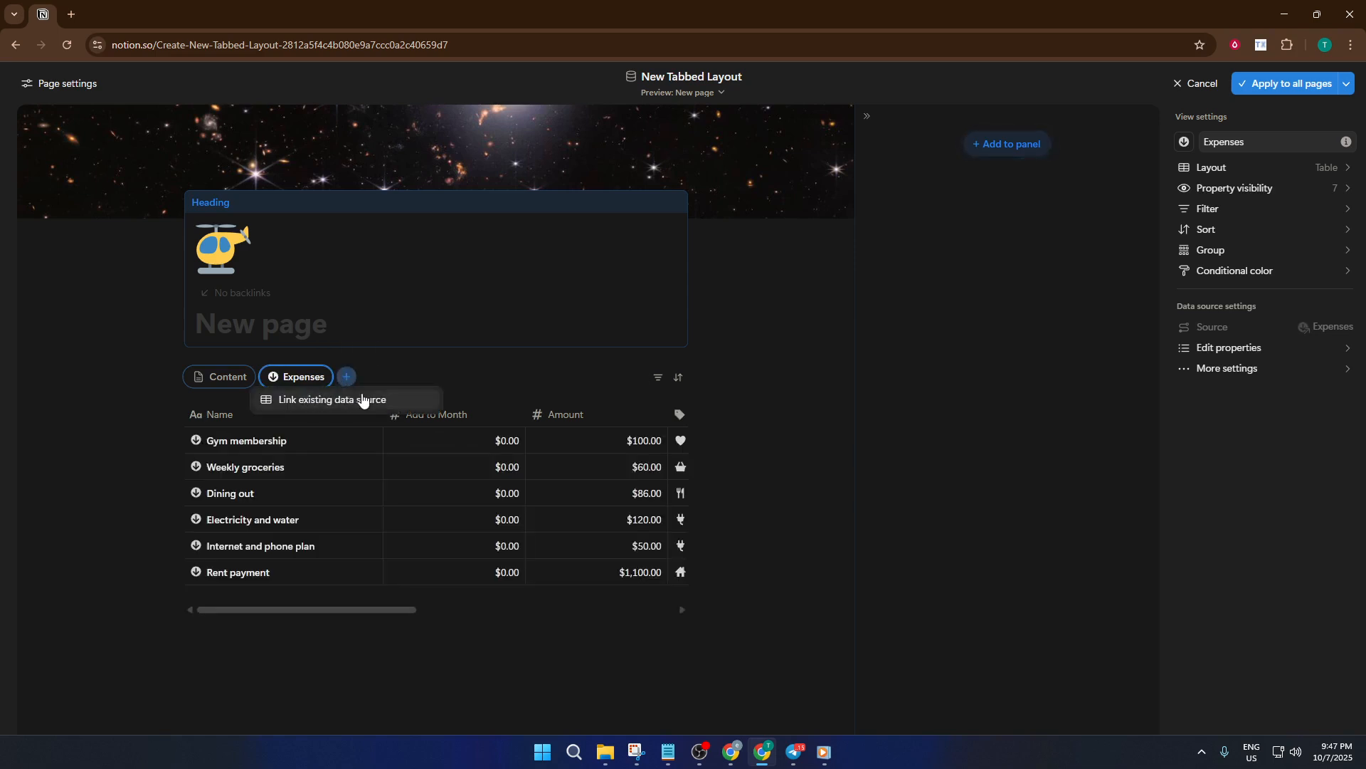
click(361, 396)
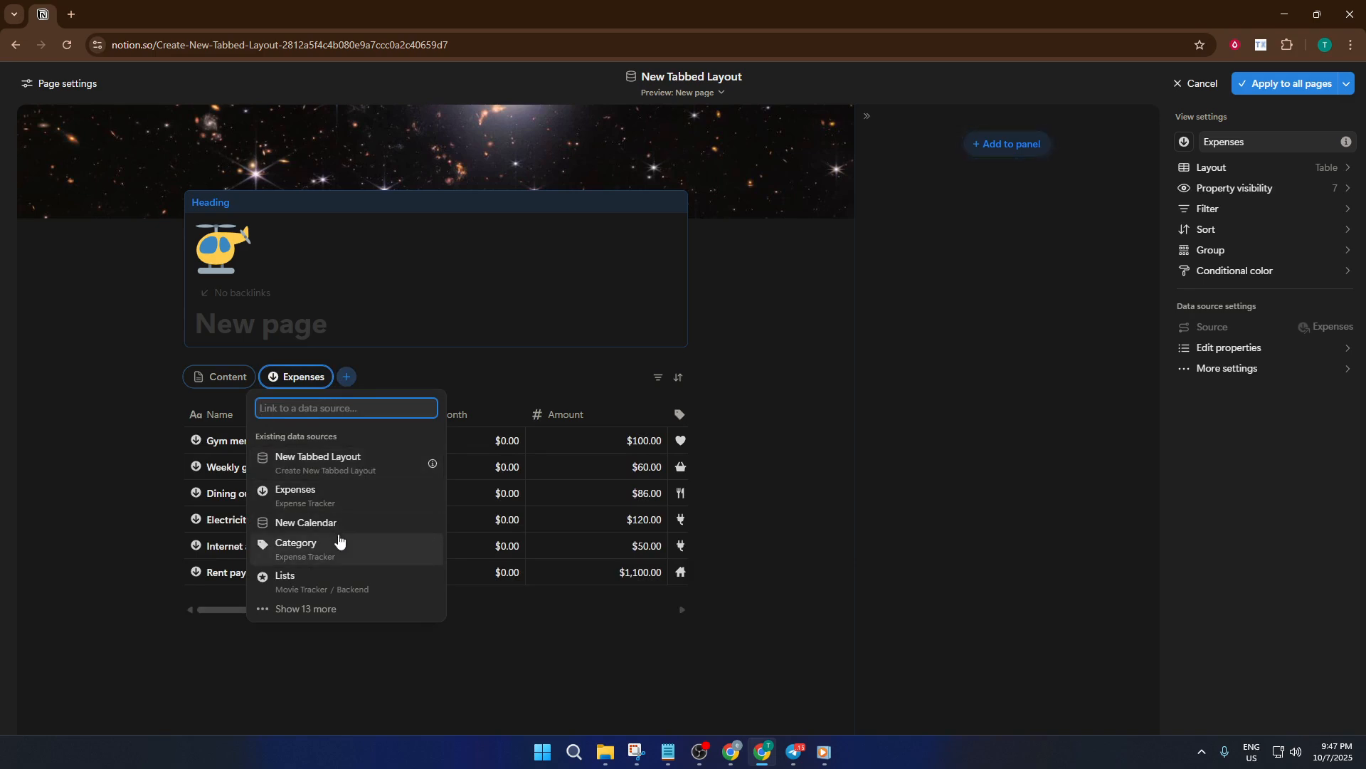
click(349, 498)
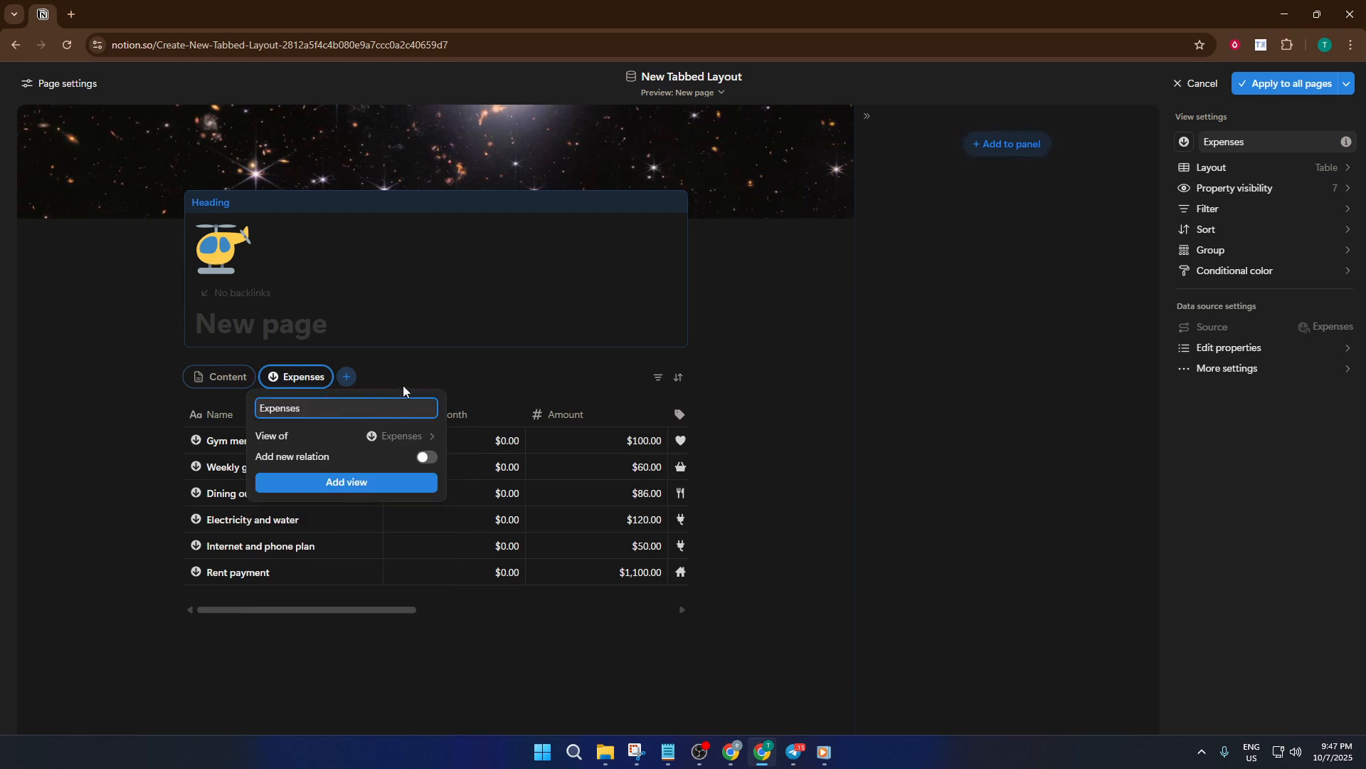
click(354, 488)
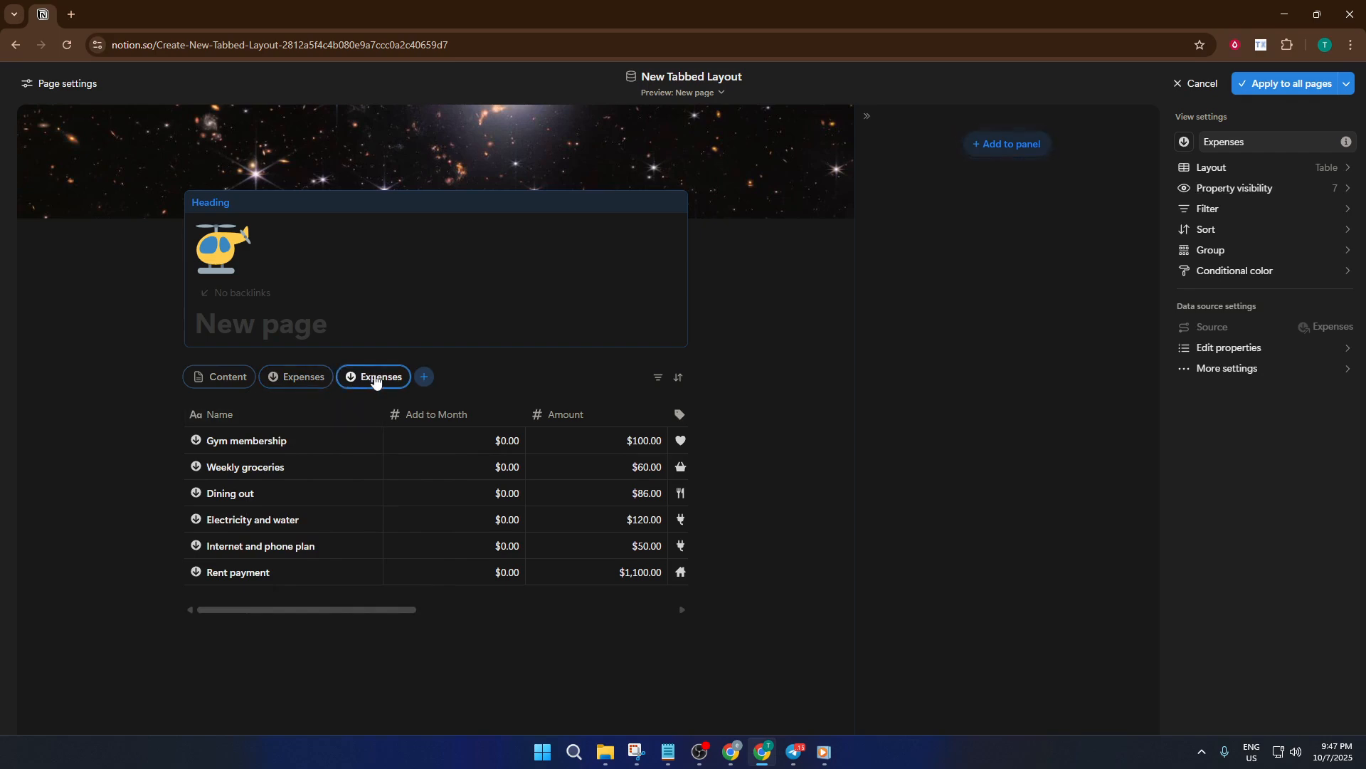
click(375, 380)
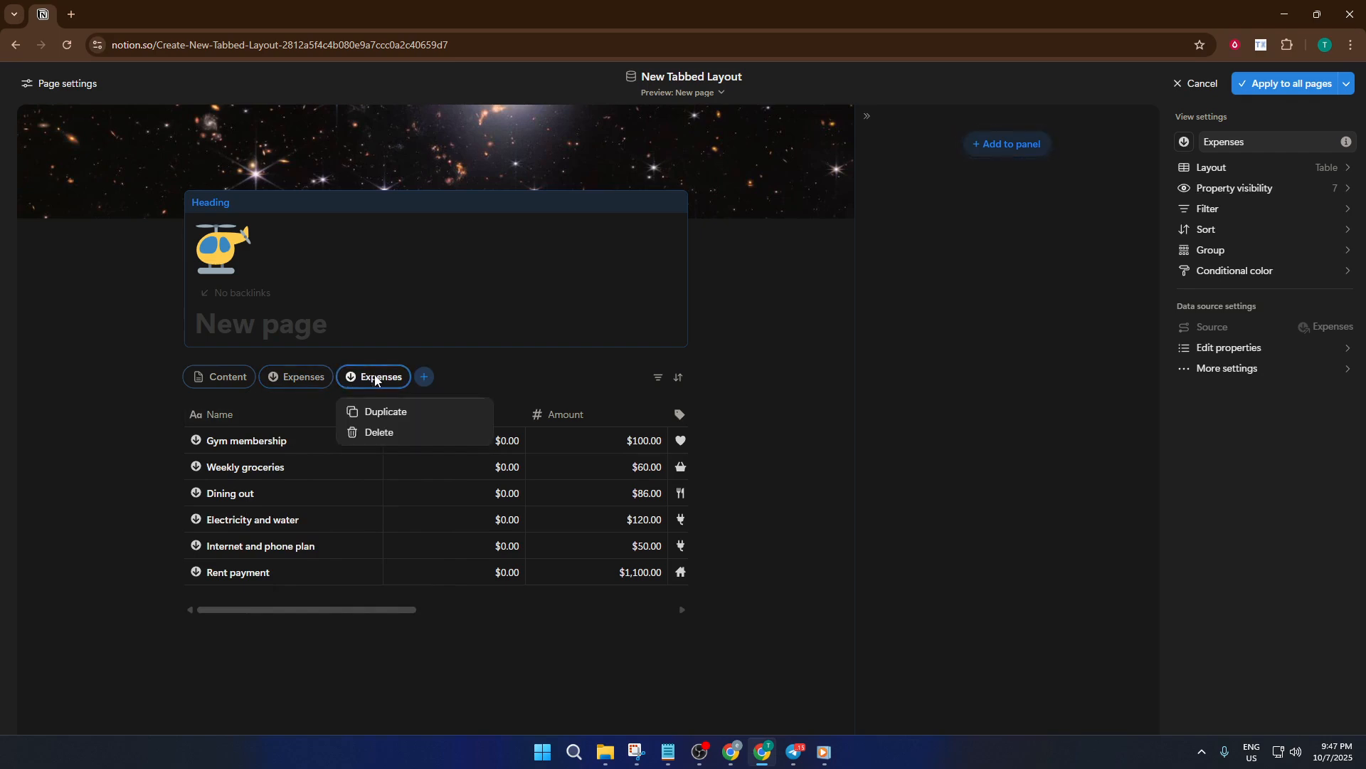
click(383, 432)
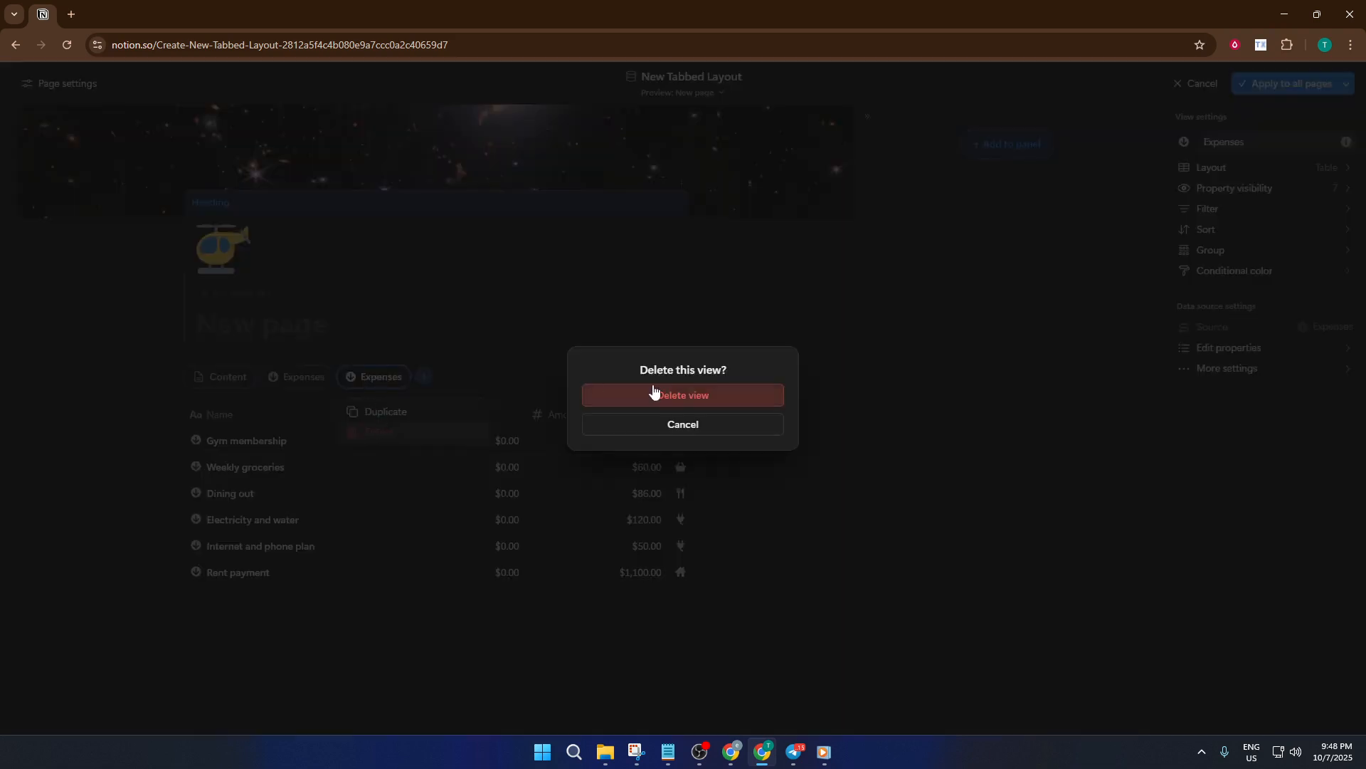
click(683, 397)
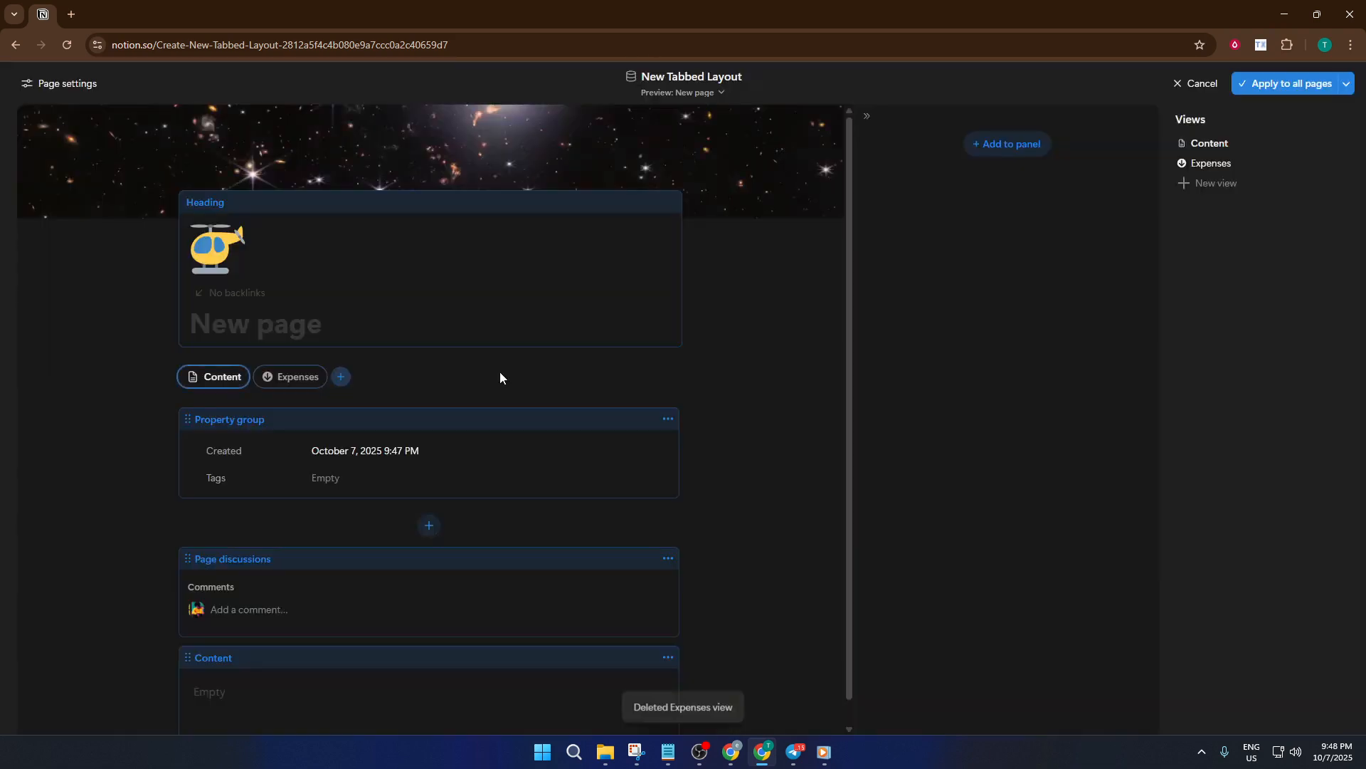
Add a tab linked to the existing New Calendar data source and check it alongside the Content and Expenses tabs.
click(342, 379)
click(347, 402)
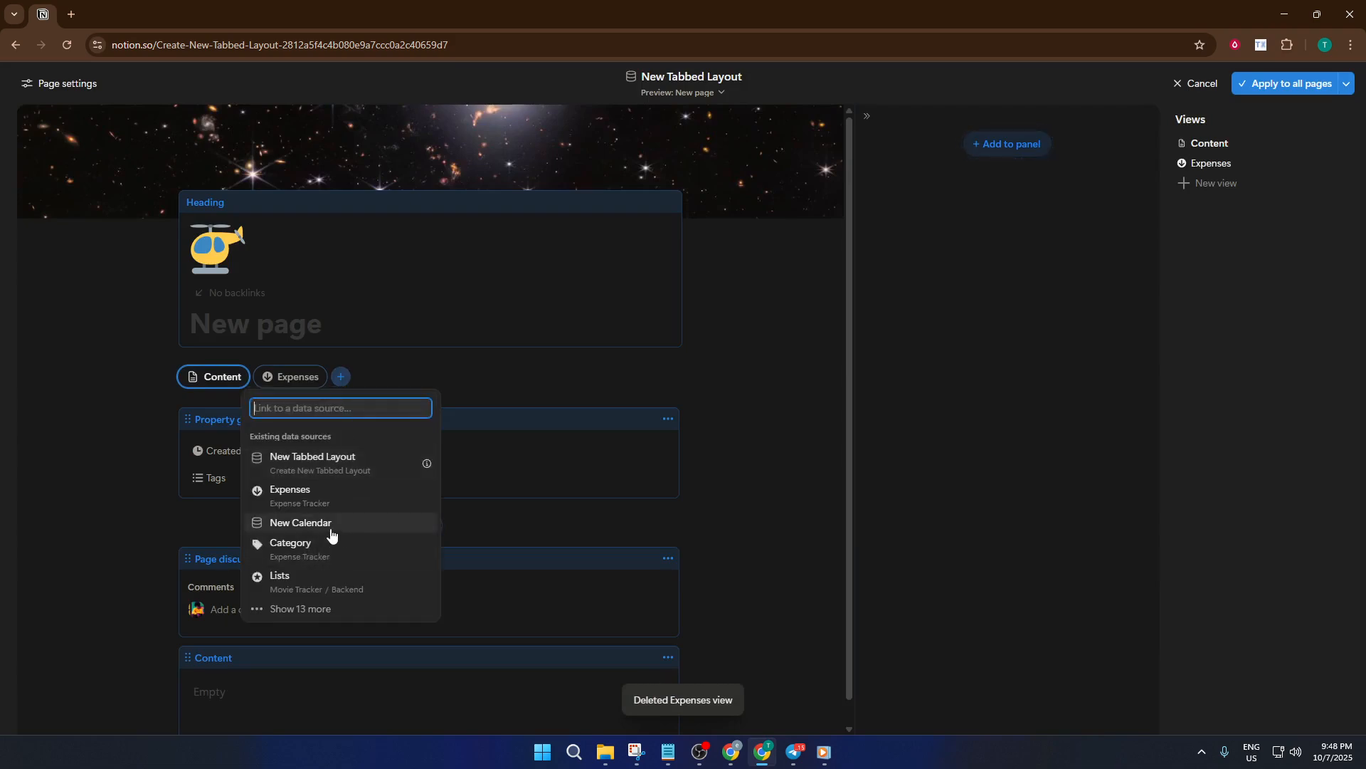
click(335, 527)
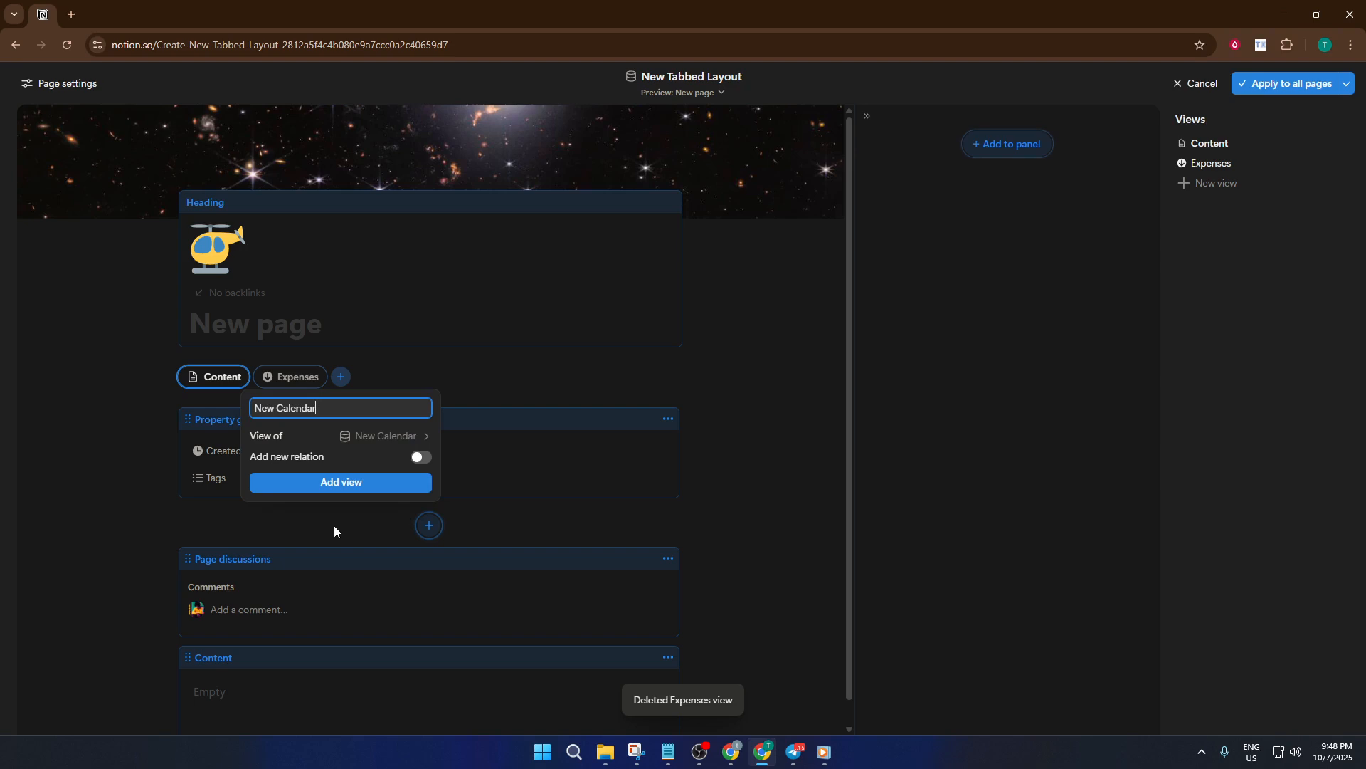
click(351, 481)
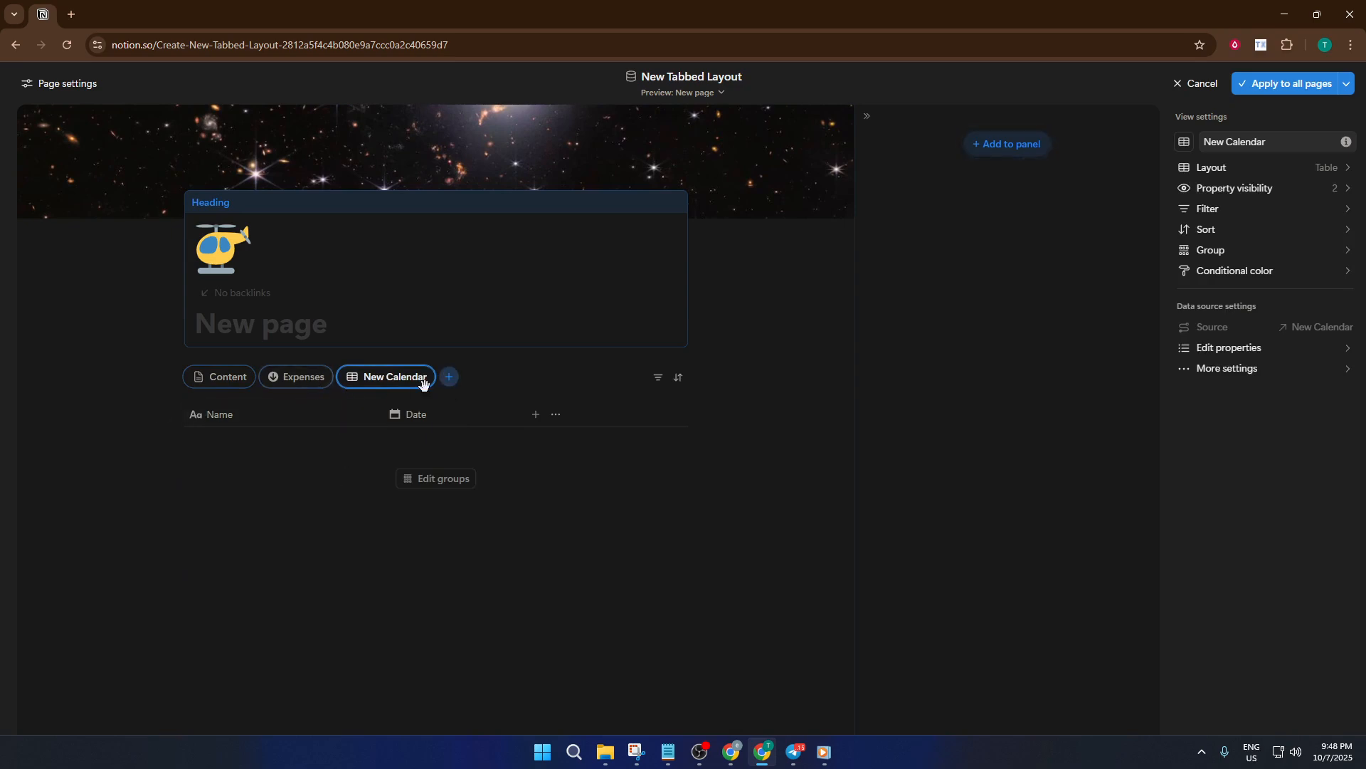
click(324, 387)
click(244, 387)
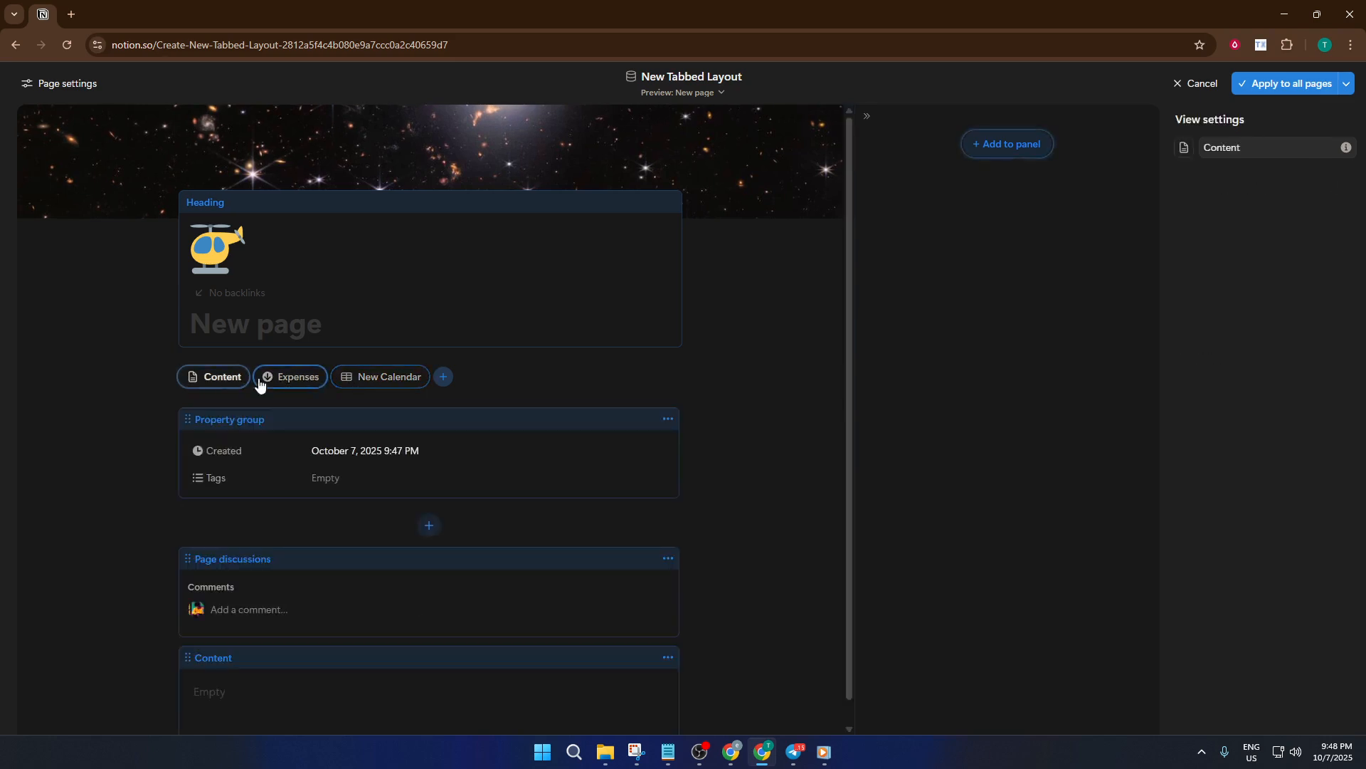
click(286, 383)
click(387, 380)
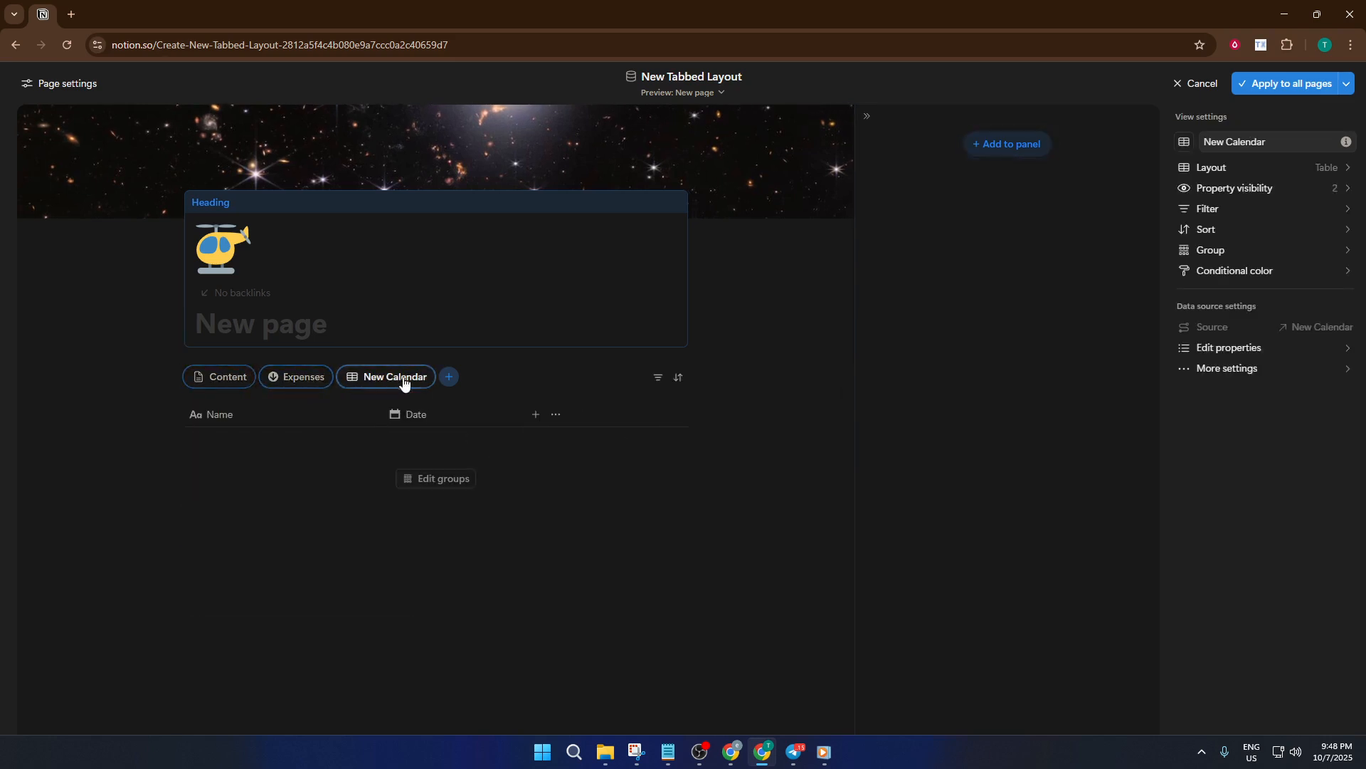
Add a tab to the layout linked to the existing Category data source.
click(448, 377)
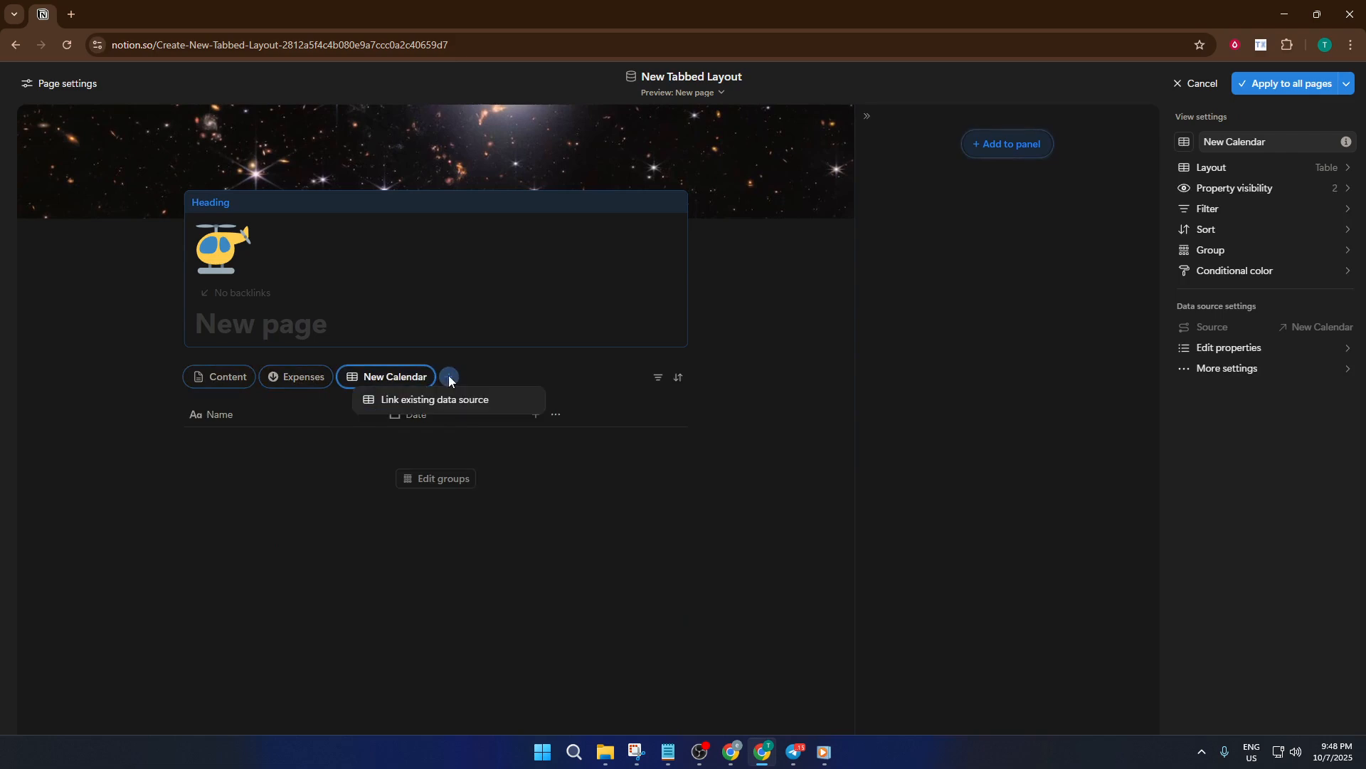
click(456, 400)
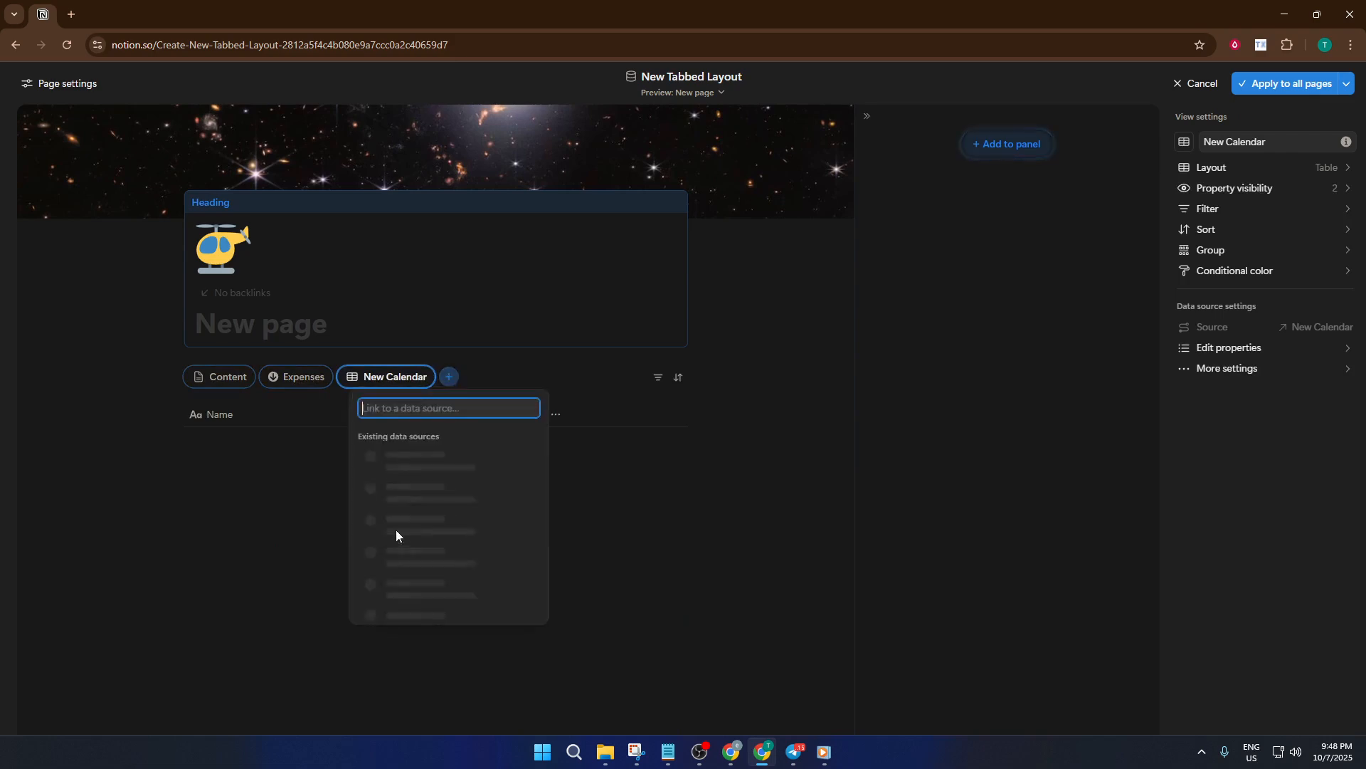
click(400, 548)
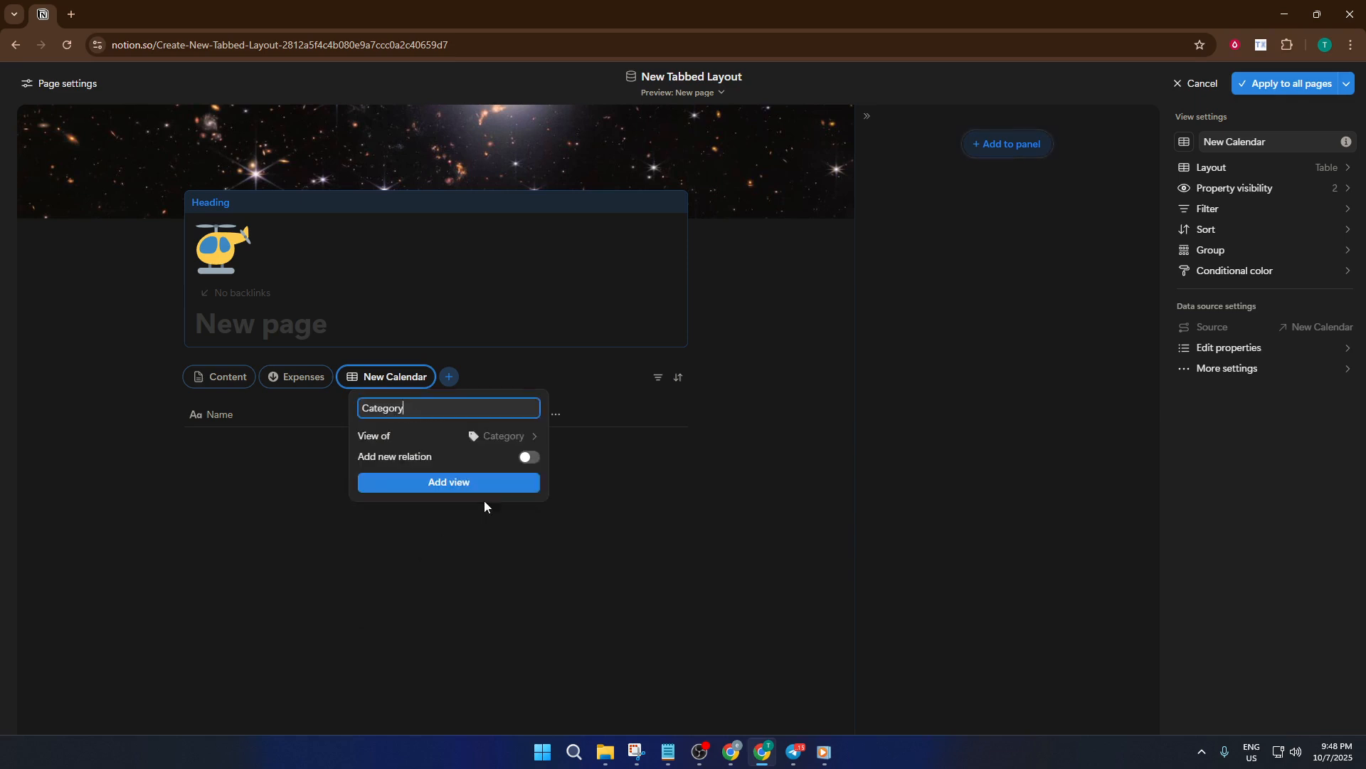
click(436, 479)
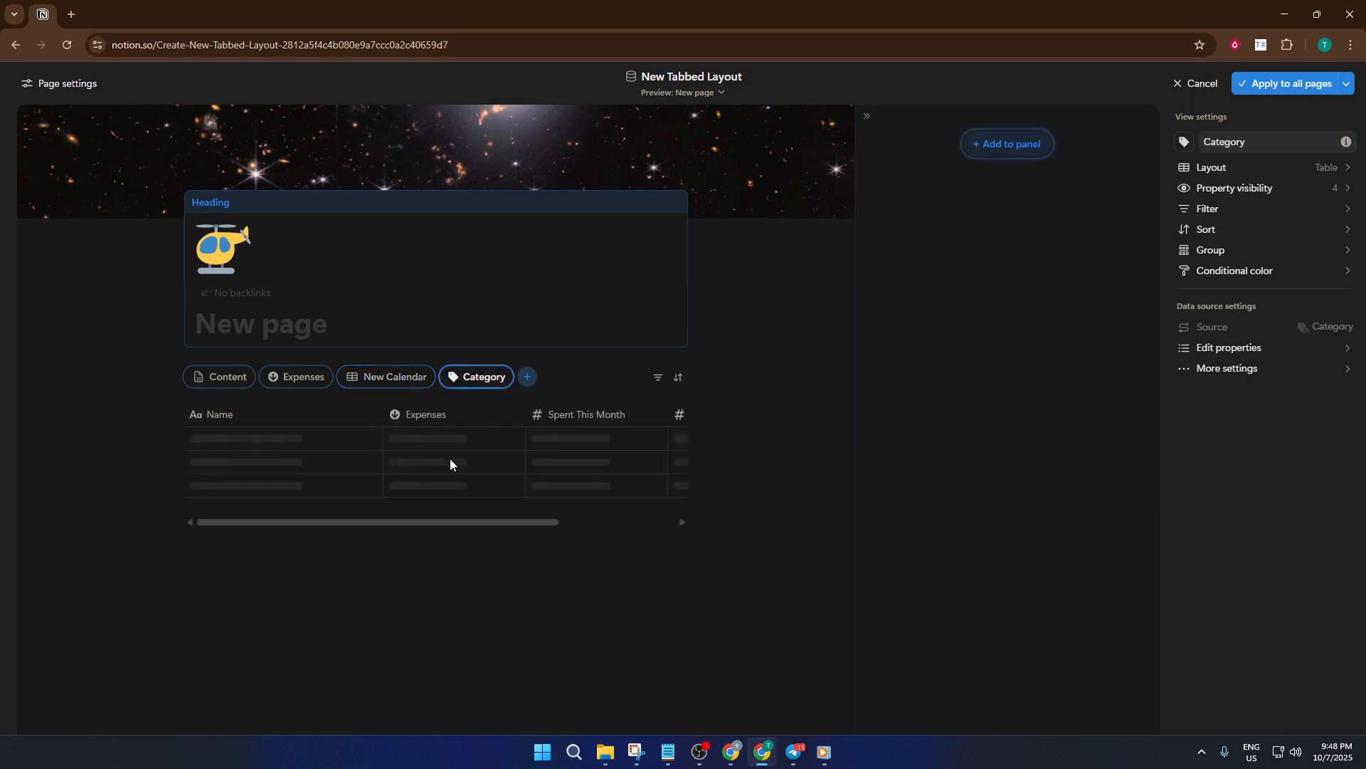
Review the contents of the Content, Expenses, New Calendar and Category tabs in the layout preview.
click(381, 372)
click(310, 379)
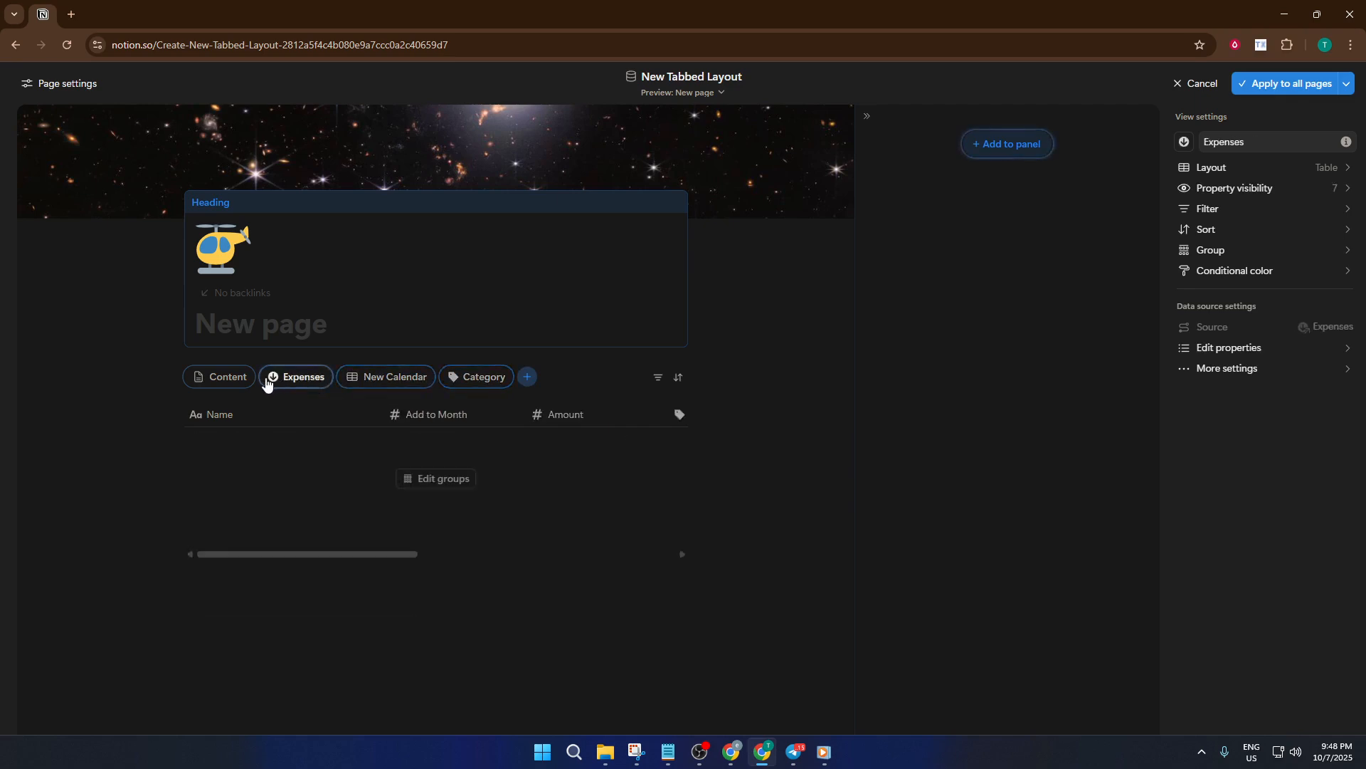
click(233, 380)
click(302, 382)
click(392, 382)
click(467, 381)
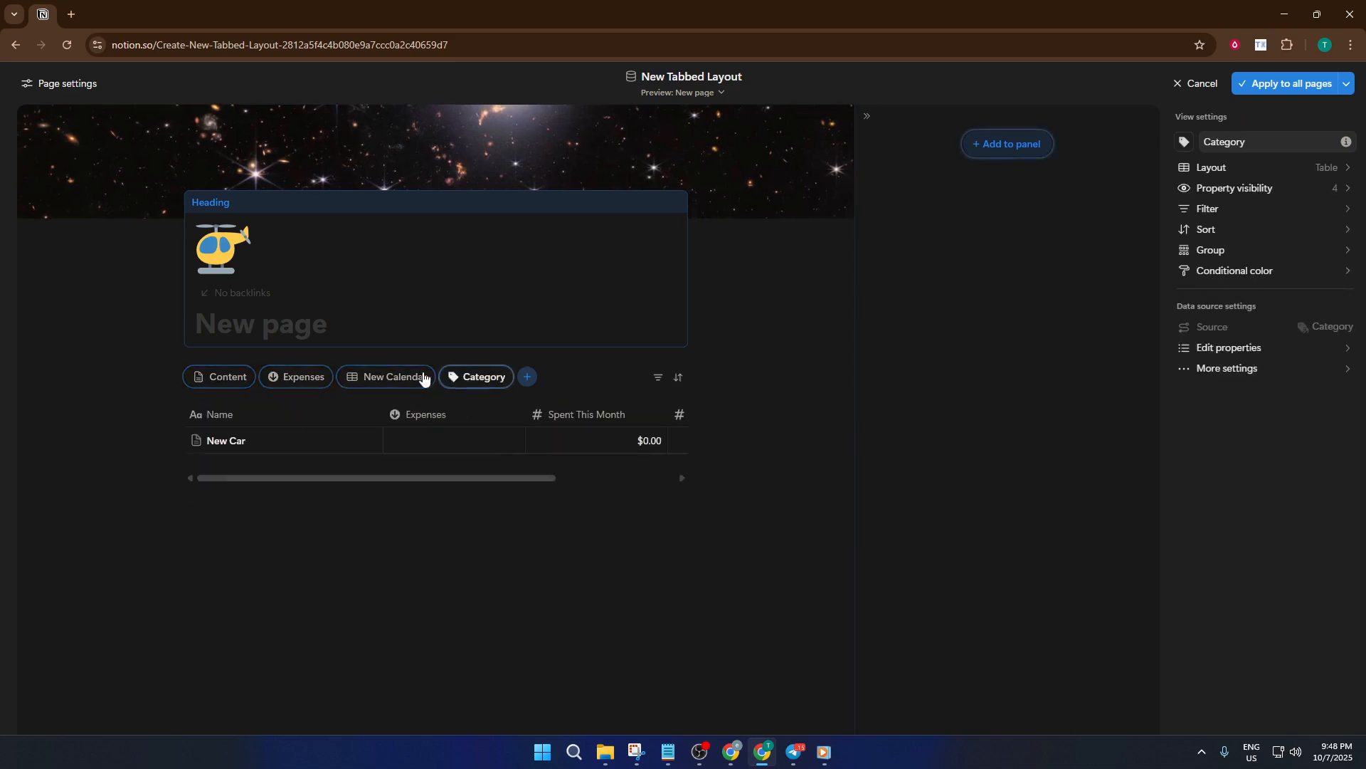
click(324, 377)
click(415, 385)
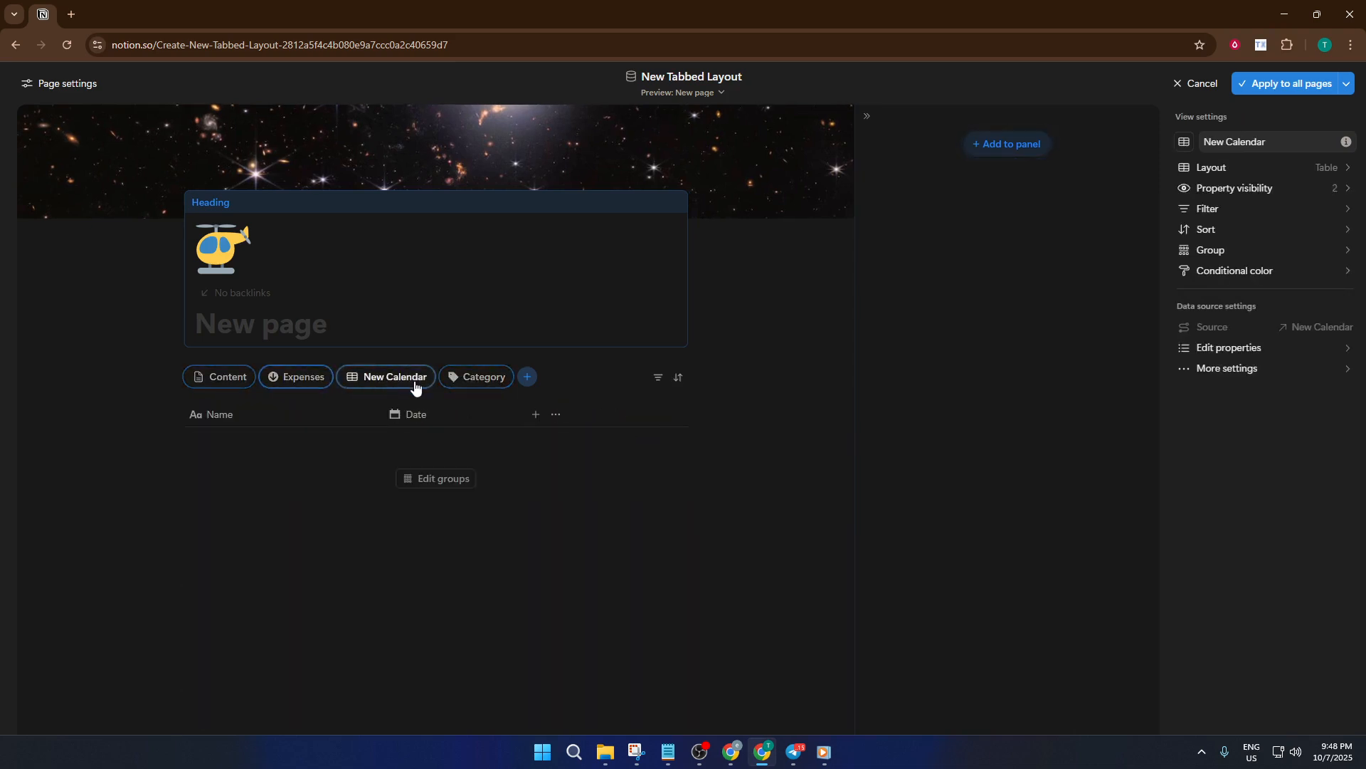
Apply the tabbed layout to all pages and view the Expenses and Content tabs on the new page.
click(1289, 86)
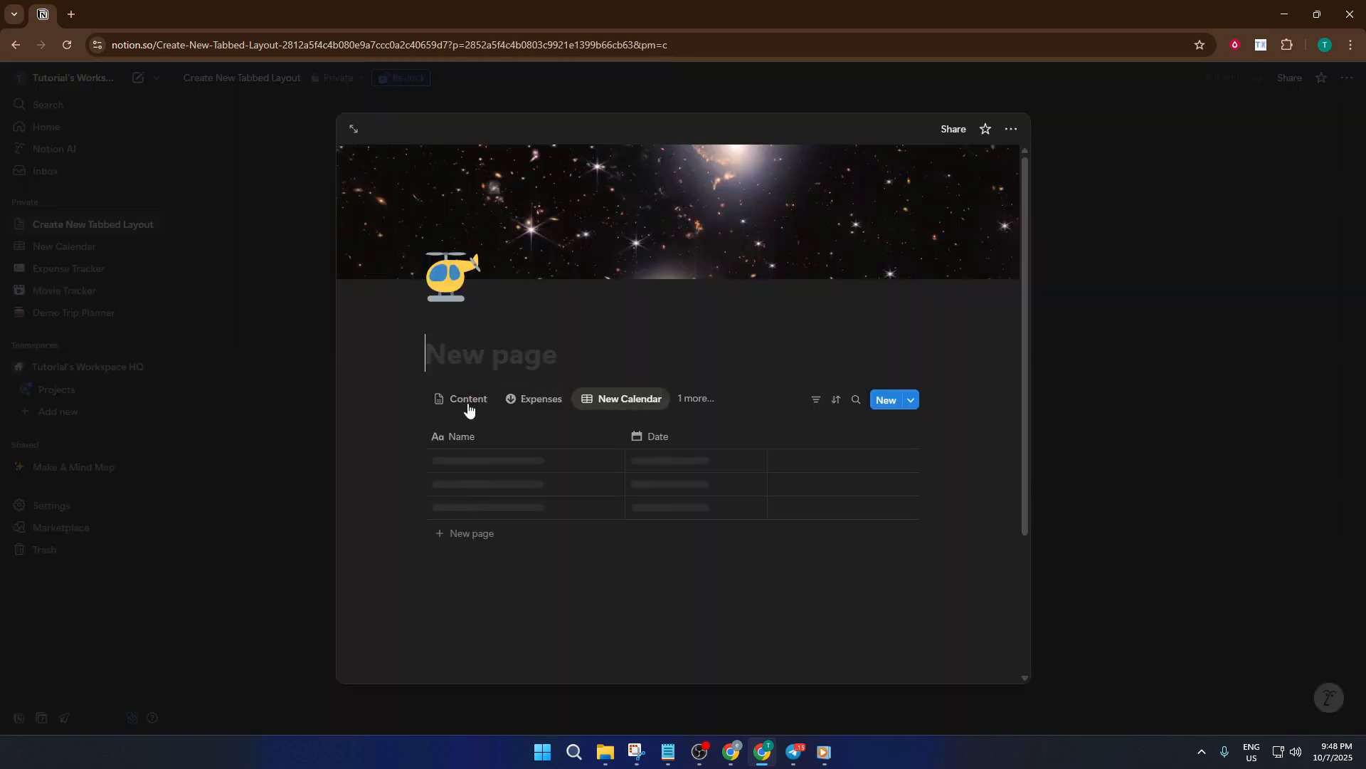
click(550, 400)
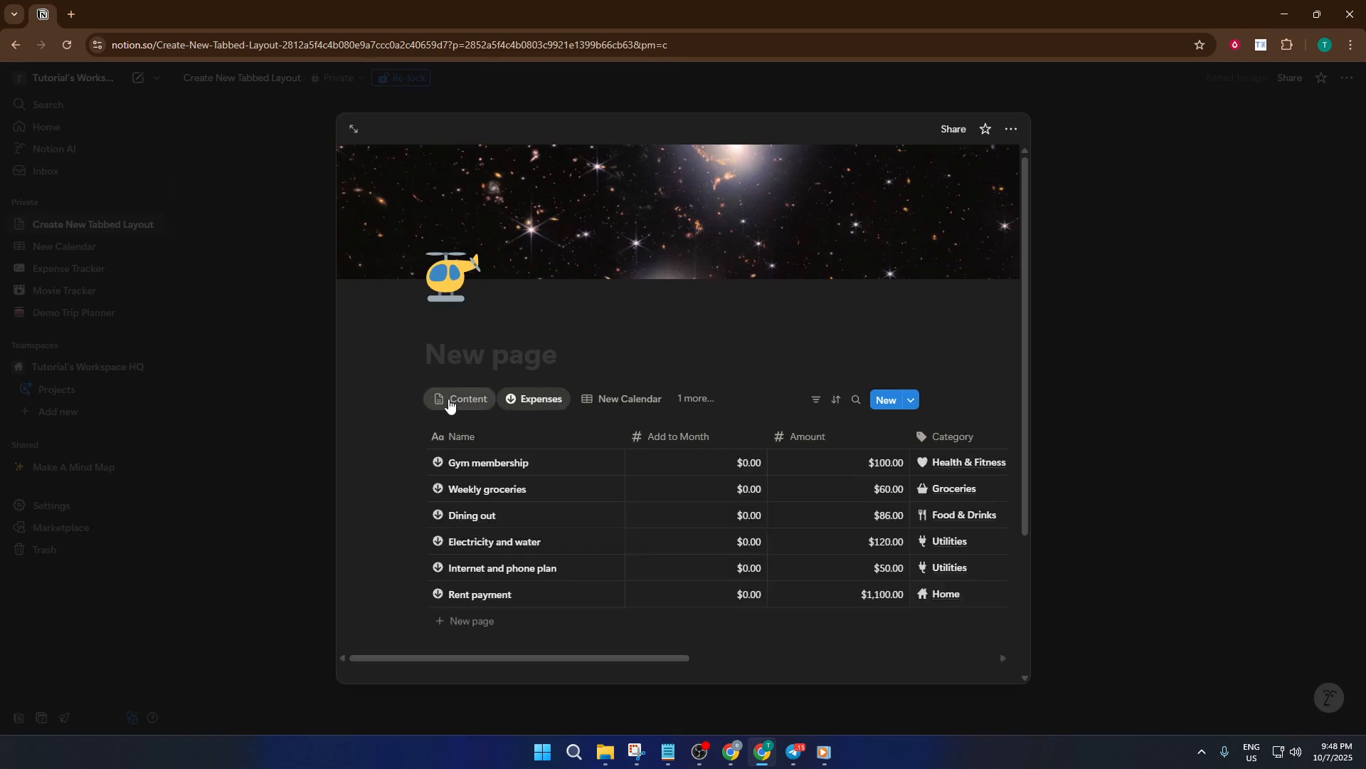
click(451, 400)
click(533, 401)
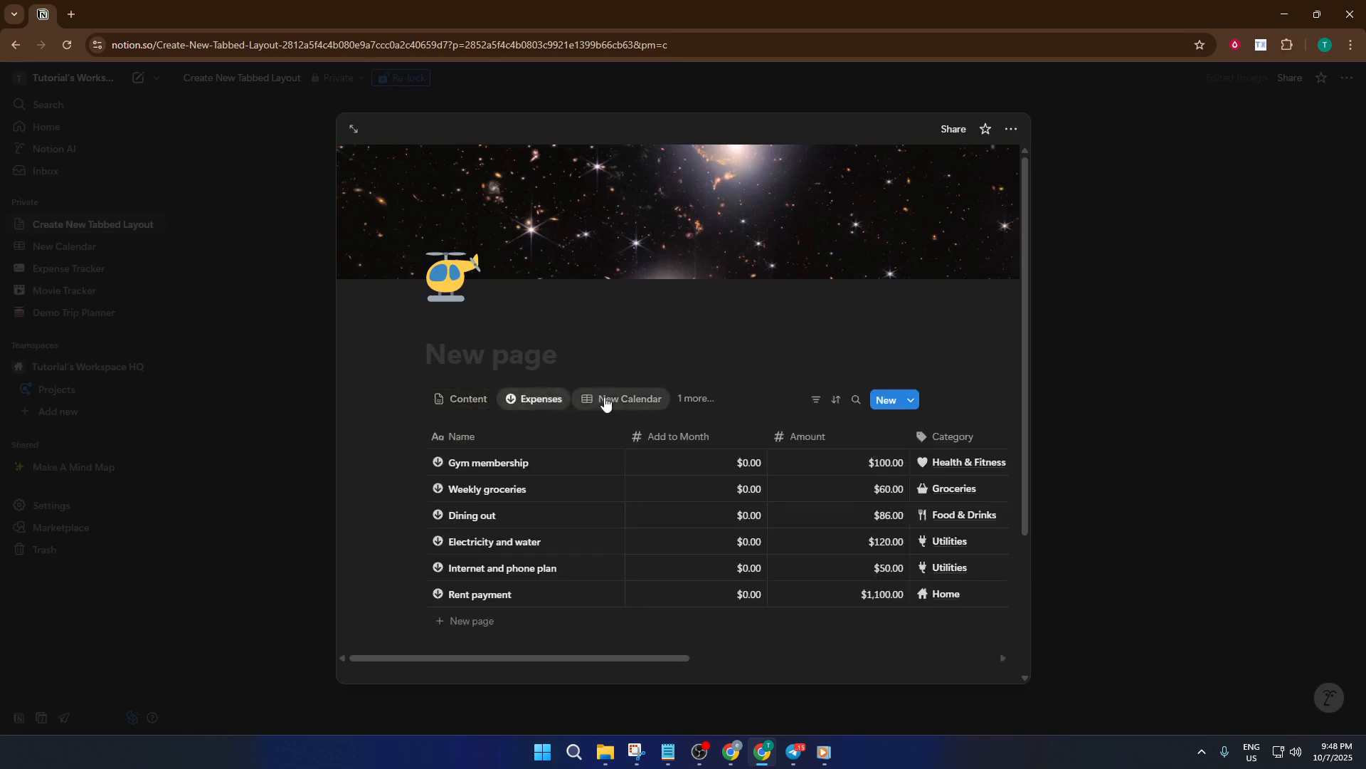